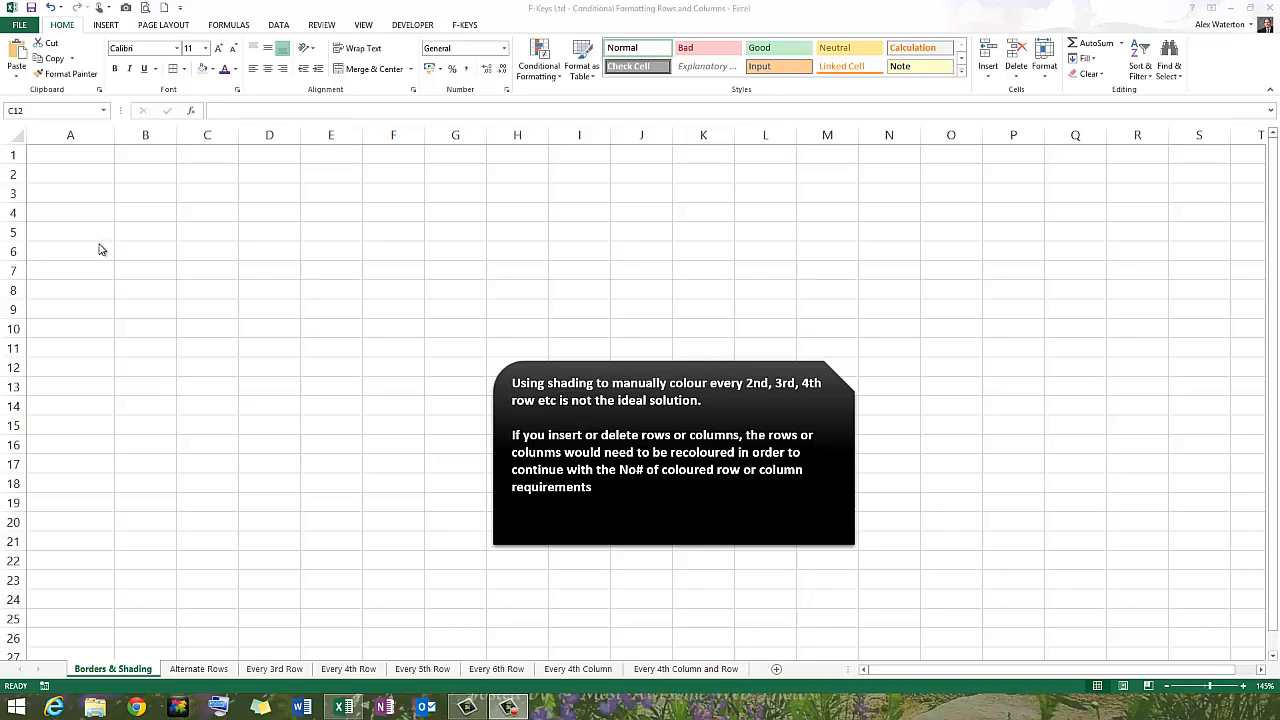
Shade rows 2, 4, 6, 8 and 10 of the Borders & Shading sheet with a light gold fill.
click(102, 246)
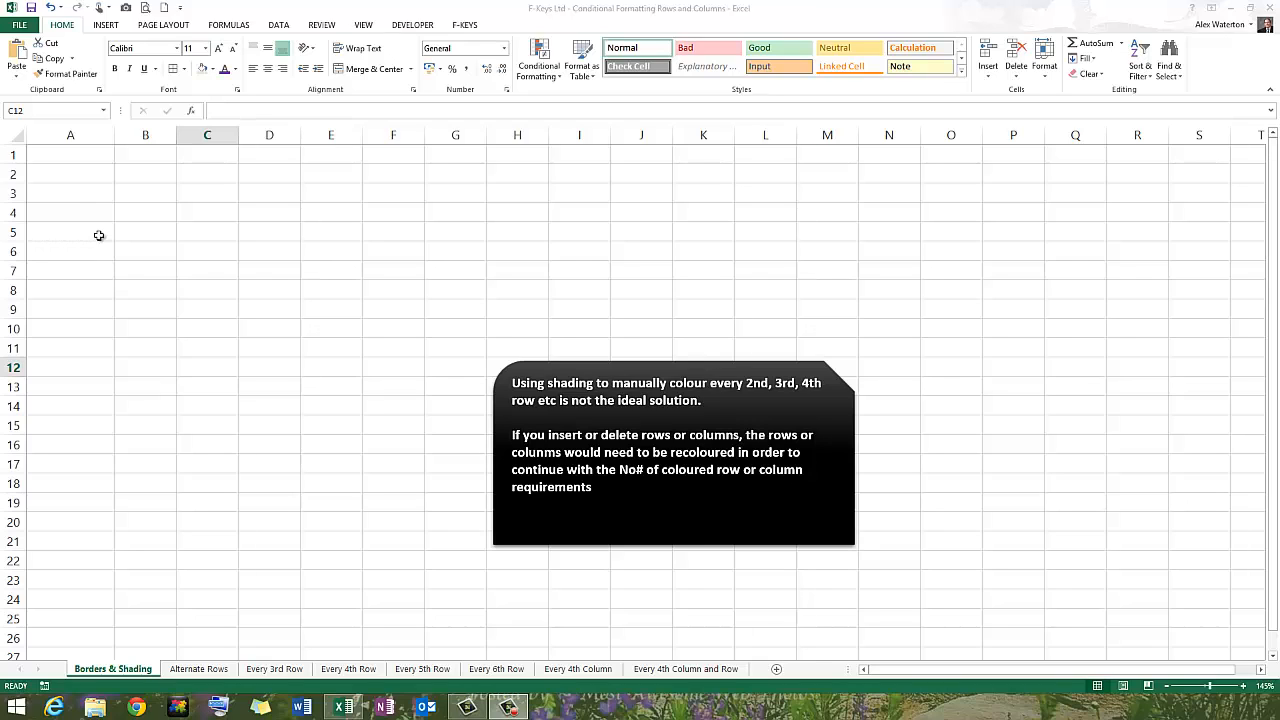
click(17, 175)
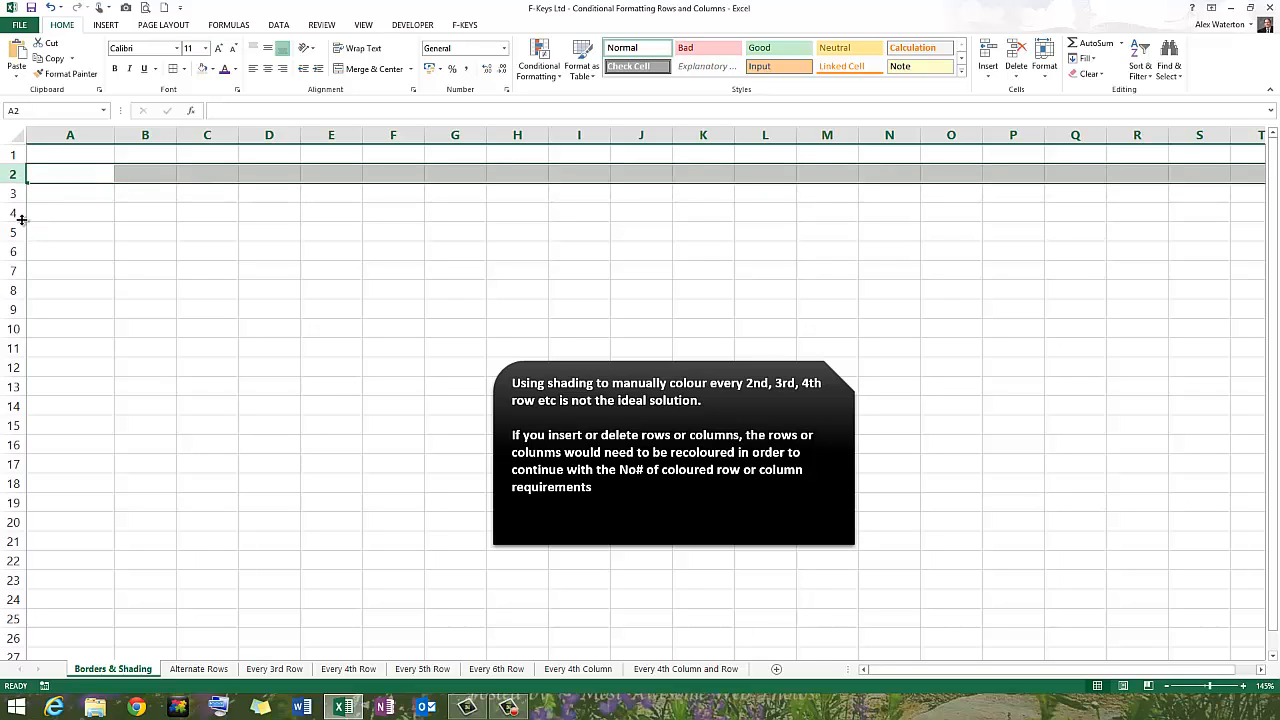
ctrl+click(14, 213)
ctrl+click(14, 252)
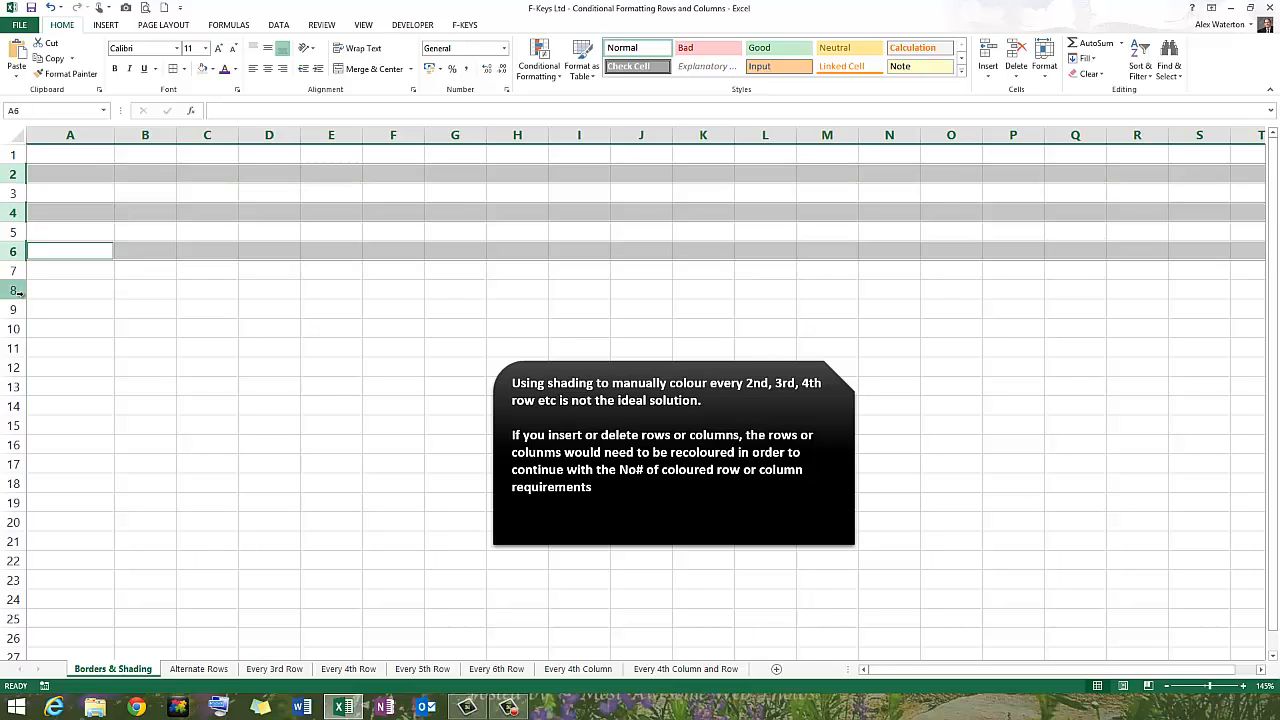
ctrl+click(14, 290)
ctrl+click(14, 329)
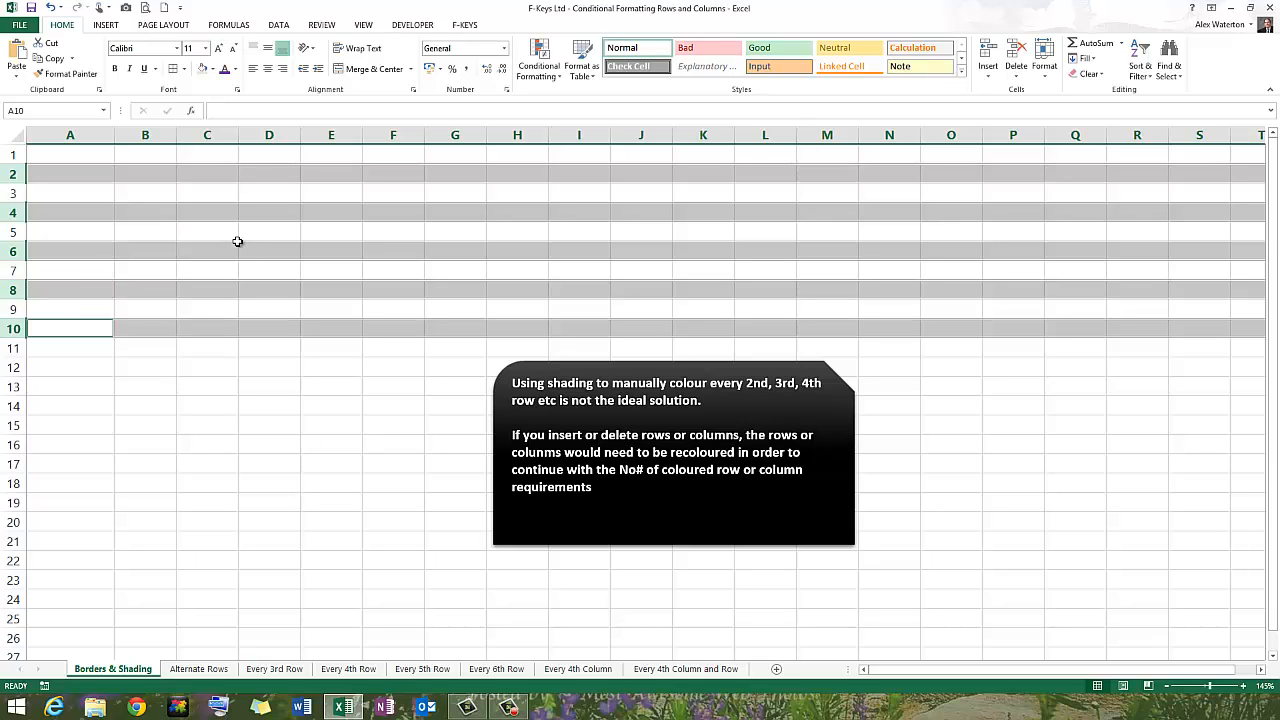
click(212, 69)
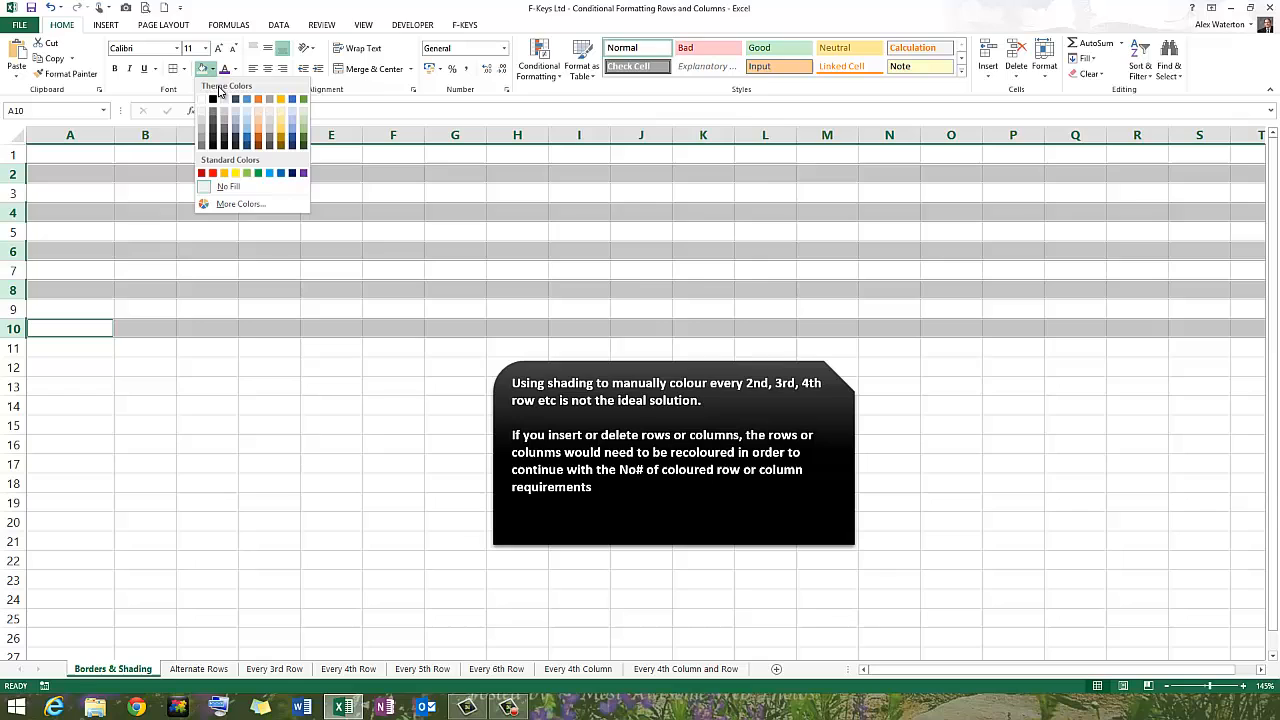
click(282, 124)
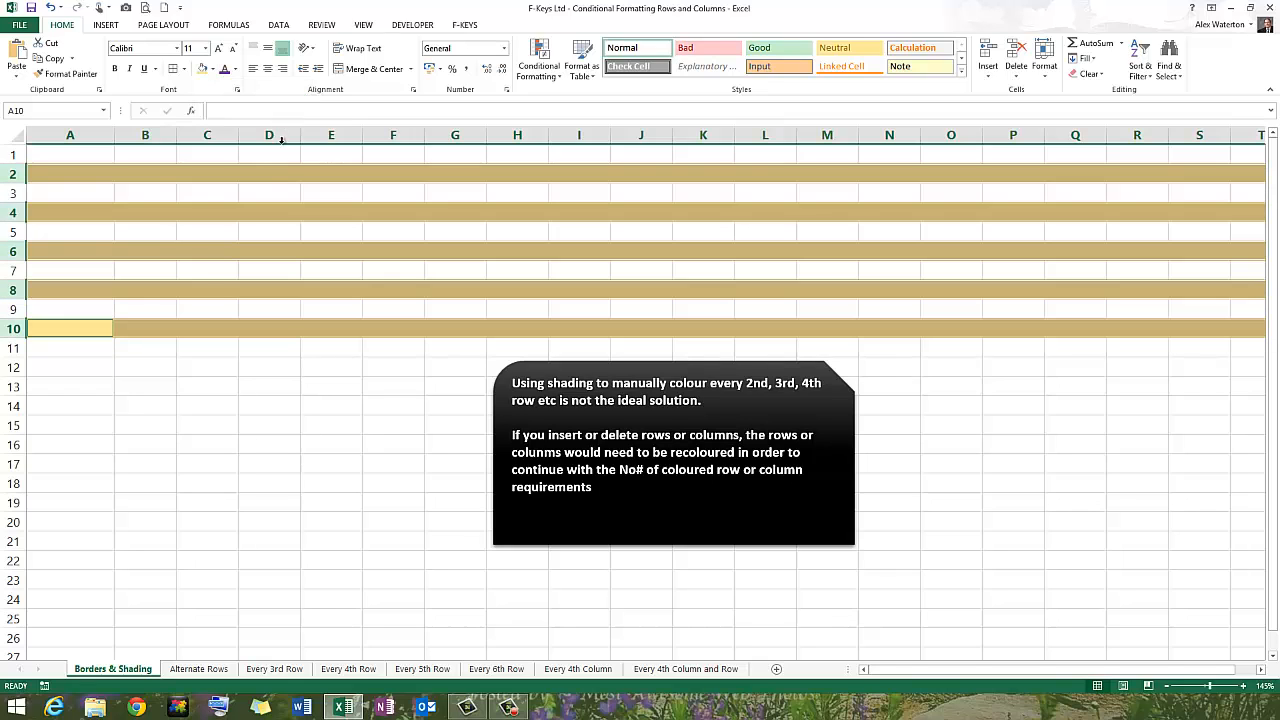
click(297, 366)
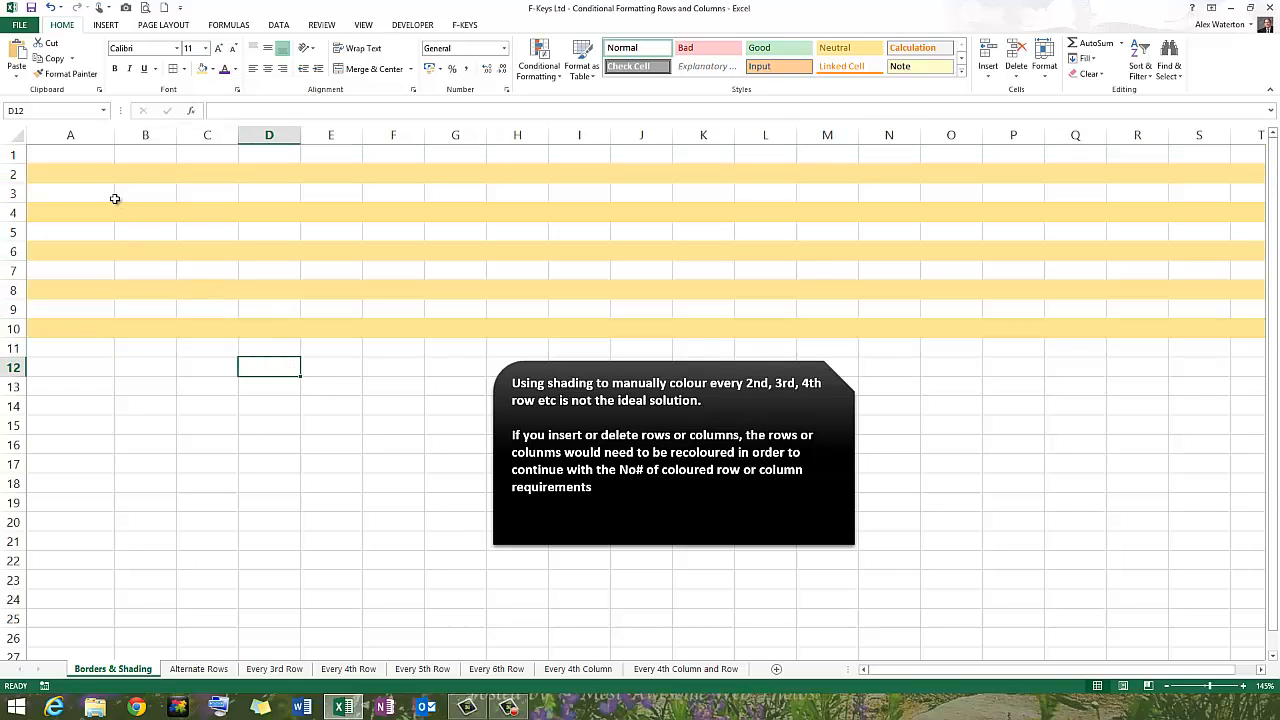
Enter four sample first names in cells A2 to A5, one per row.
click(80, 174)
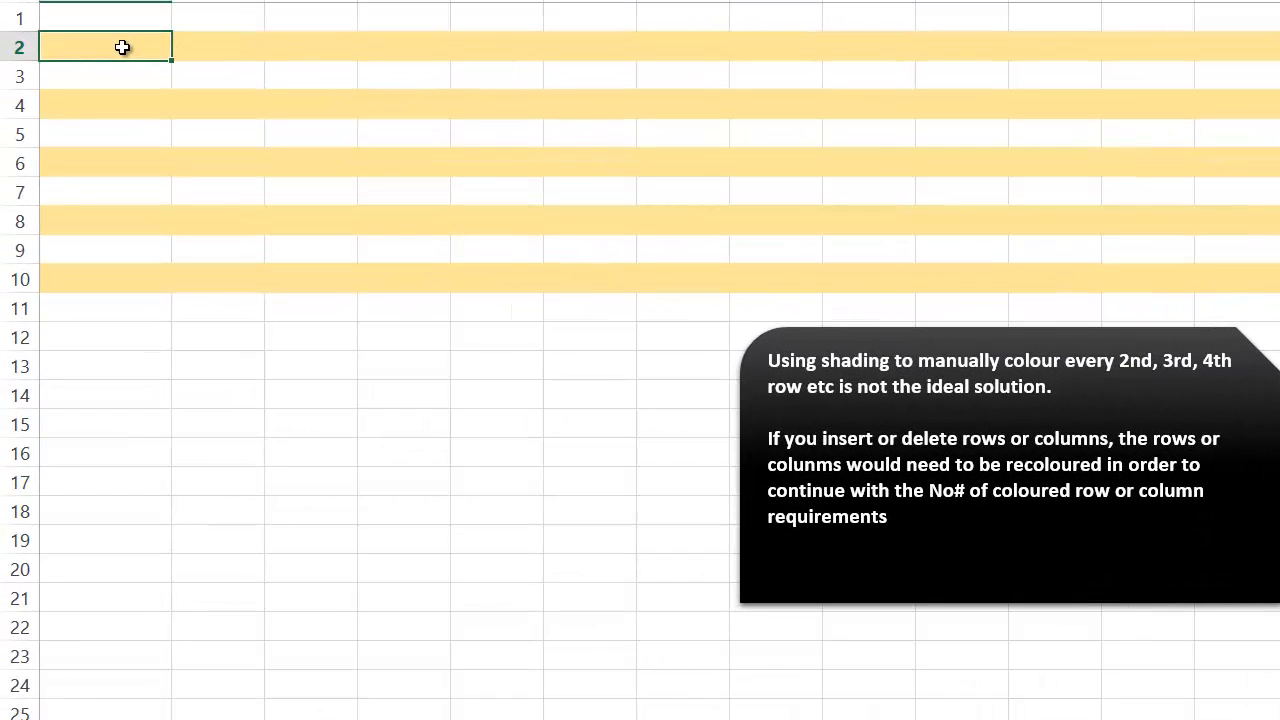
text(Adam)
key(Return)
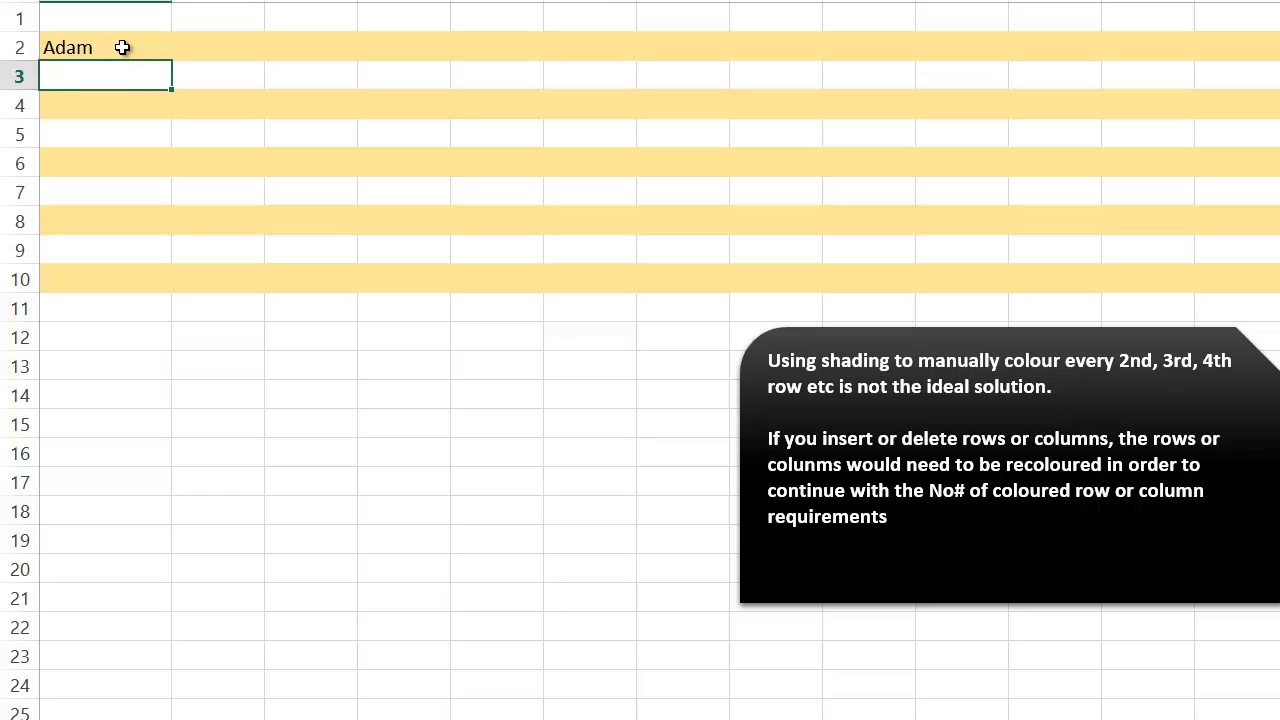
text(Paul)
key(Return)
text(Mark)
key(Return)
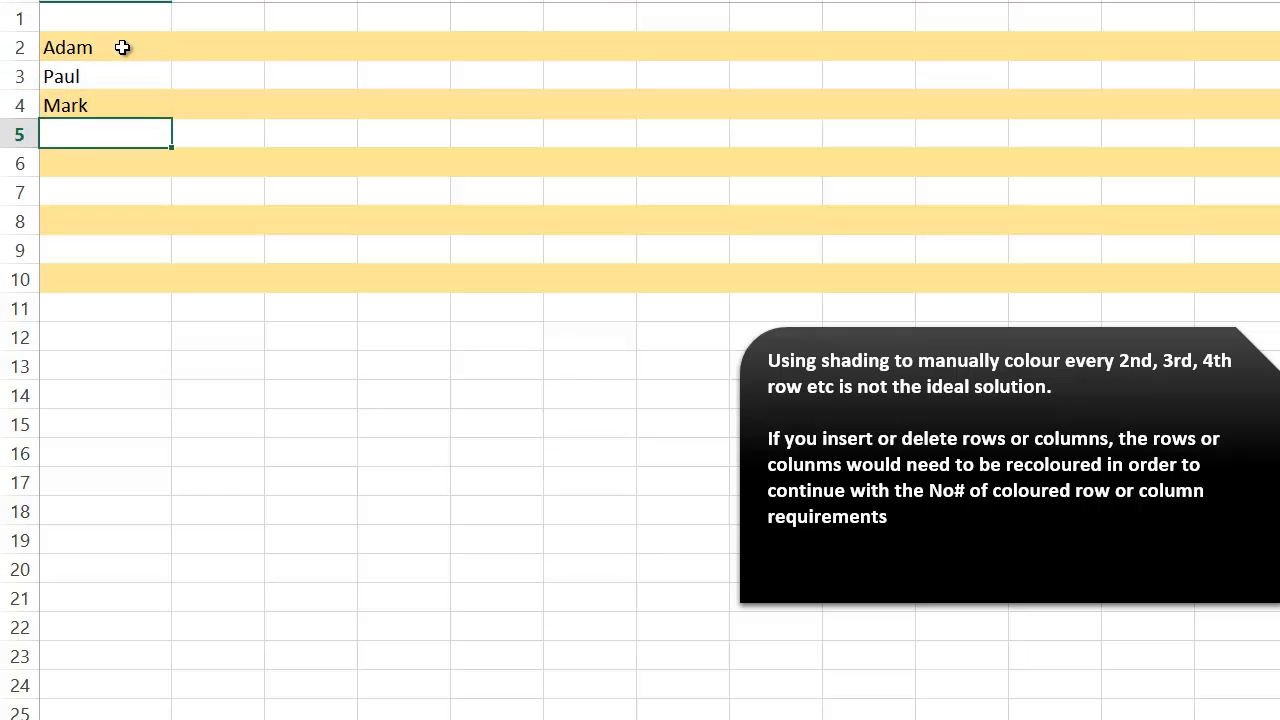
text(Sam)
key(Return)
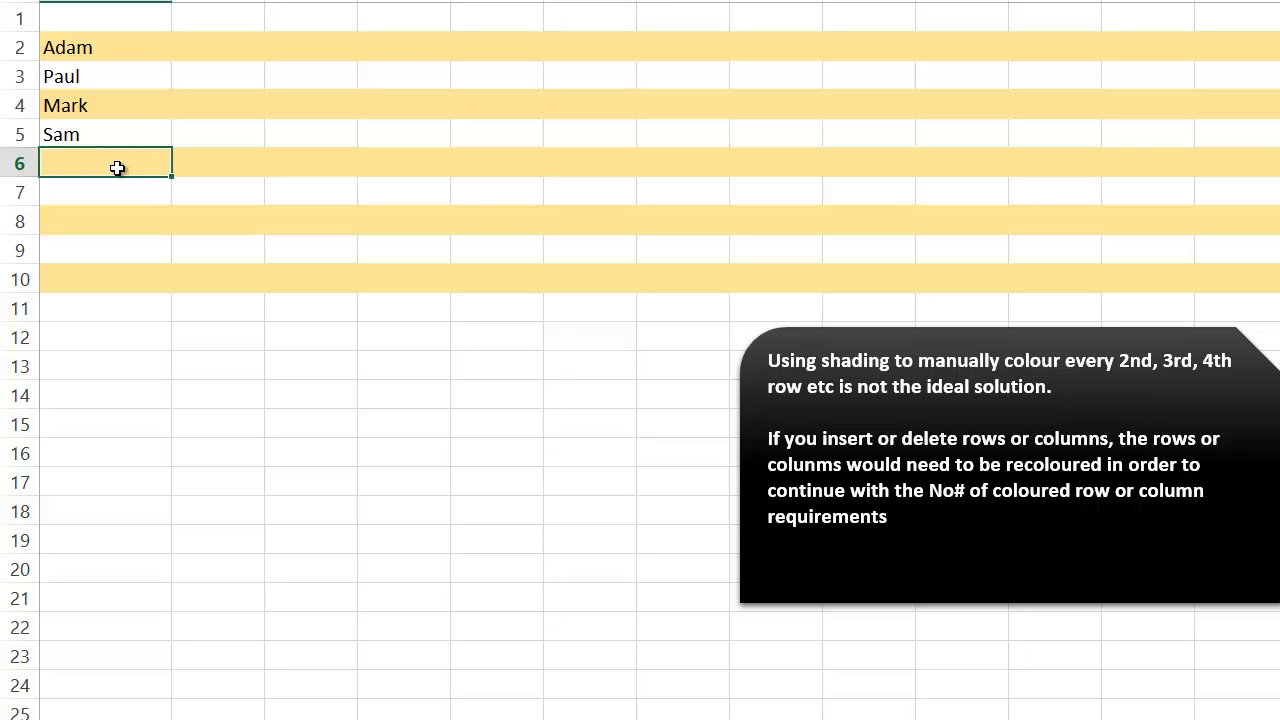
Insert a blank row above row 4 within the list of names.
click(20, 106)
right_click(19, 106)
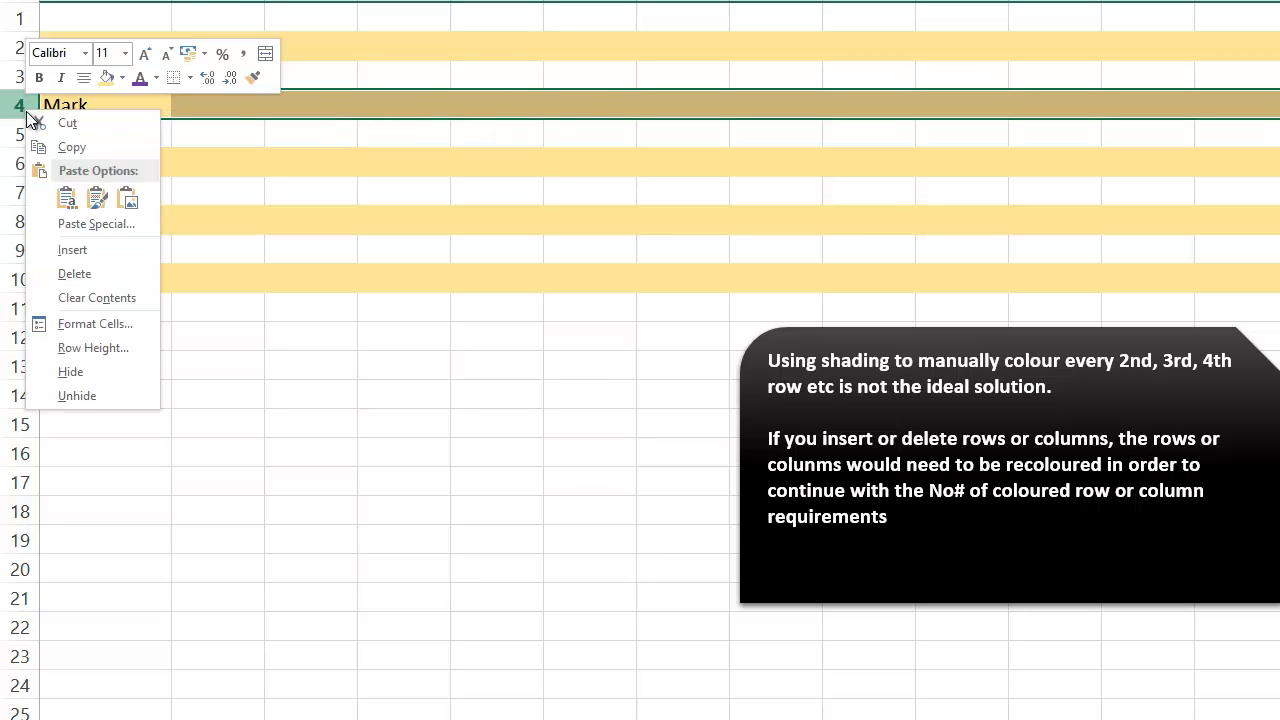
click(80, 250)
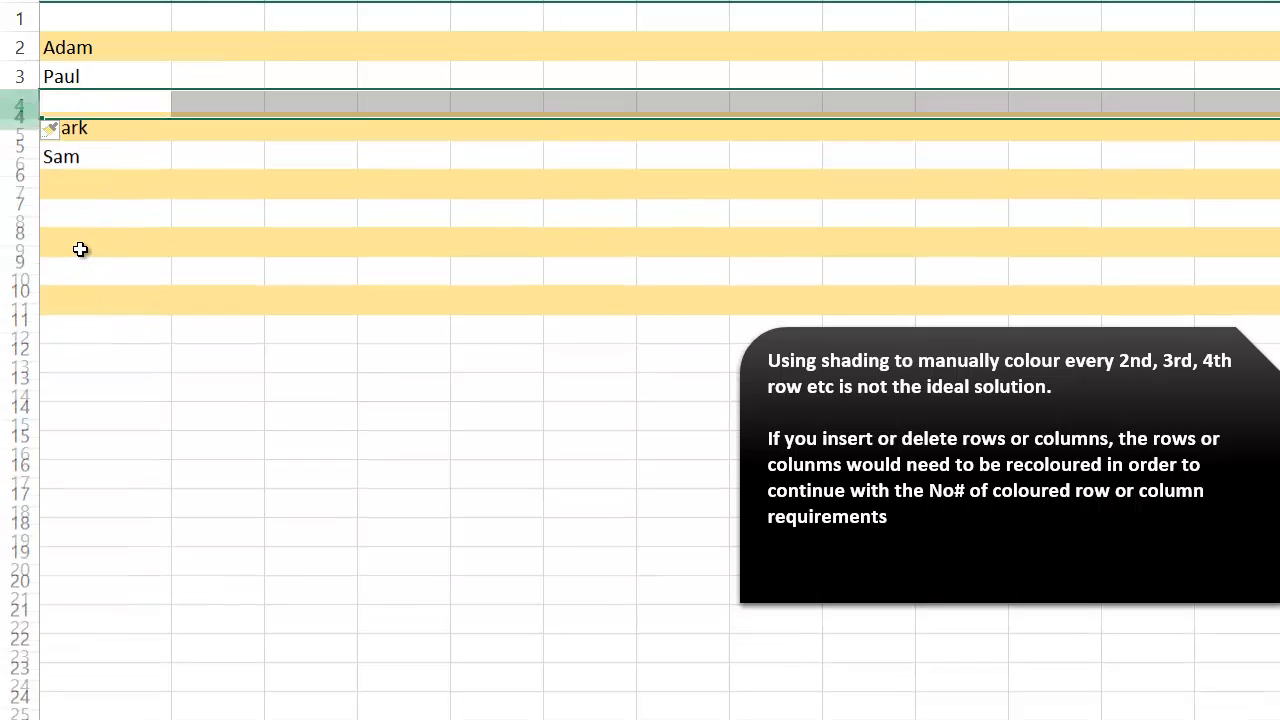
click(206, 140)
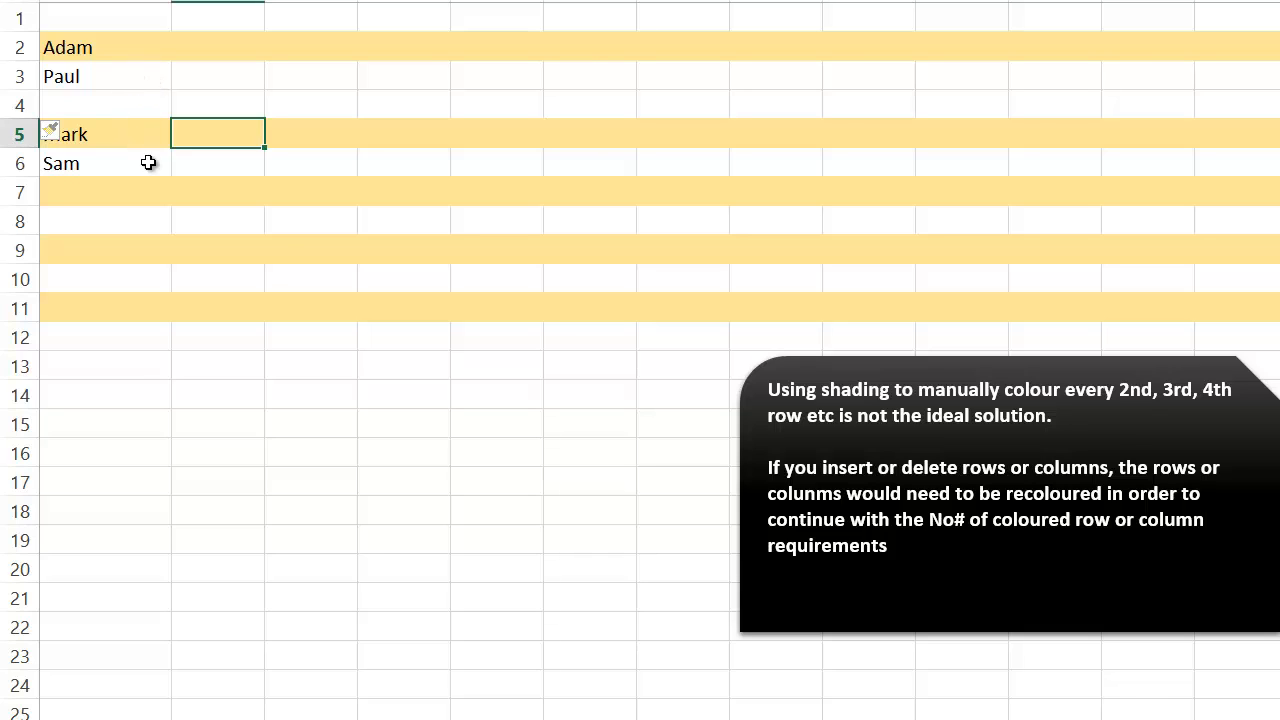
Enter another first name in cell A4 of the inserted row.
click(100, 104)
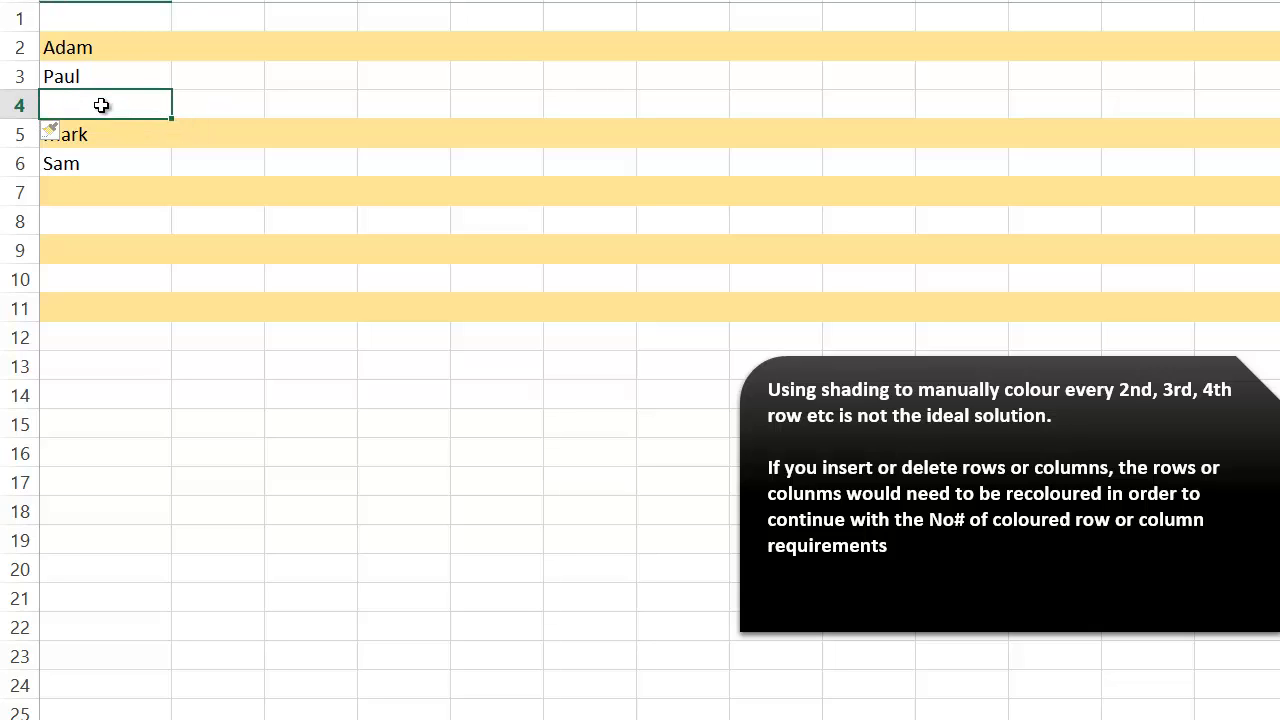
double_click(101, 105)
text(Edward)
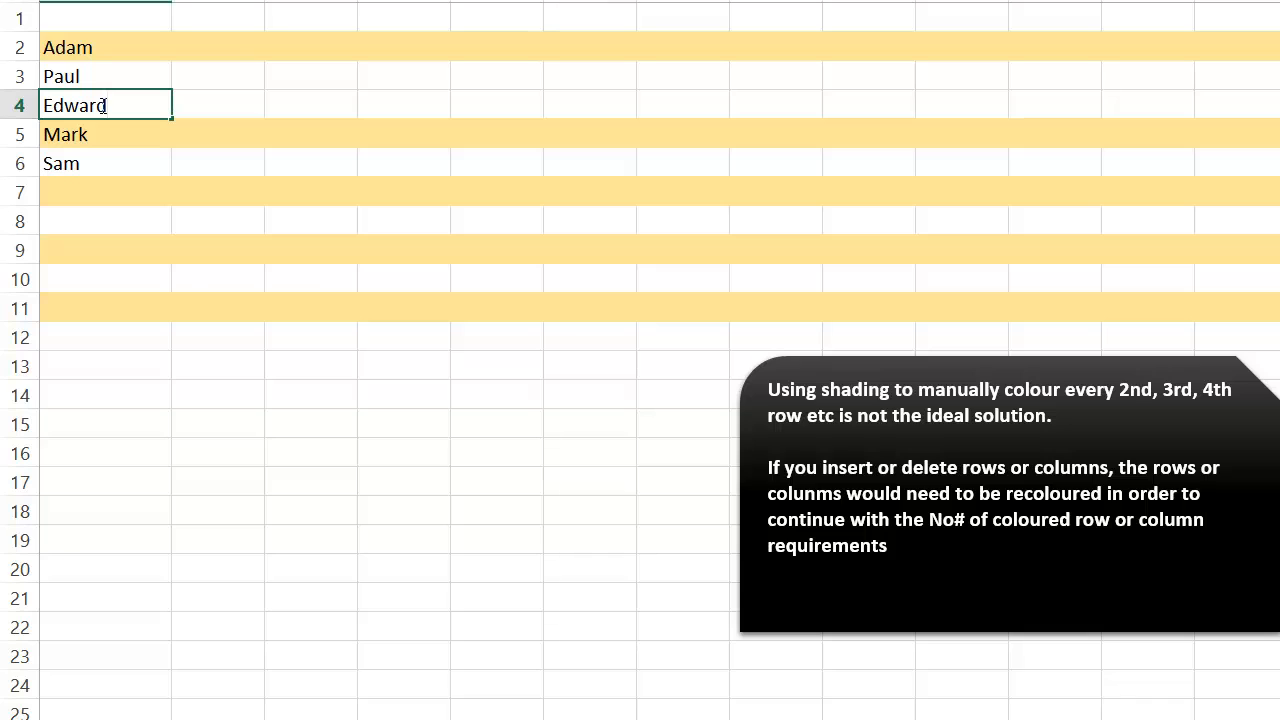
key(Return)
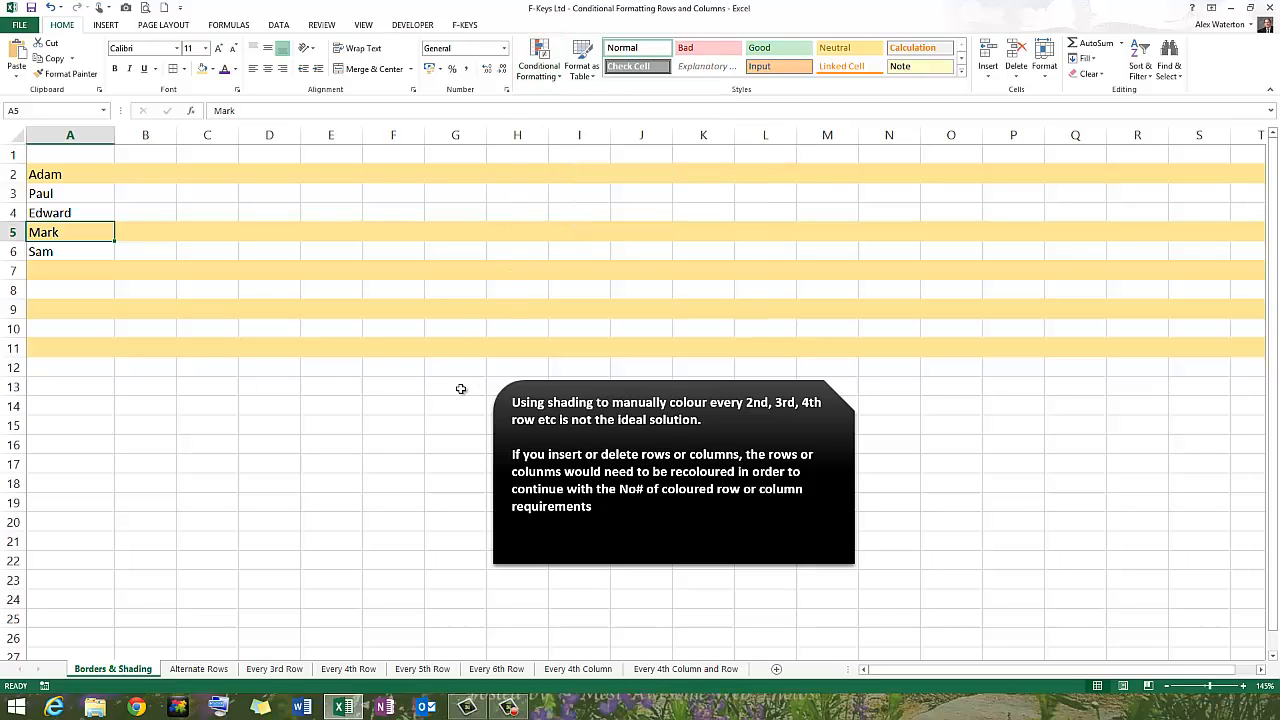
Create a formula-based conditional formatting rule for all cells of the Alternate Rows sheet.
click(218, 670)
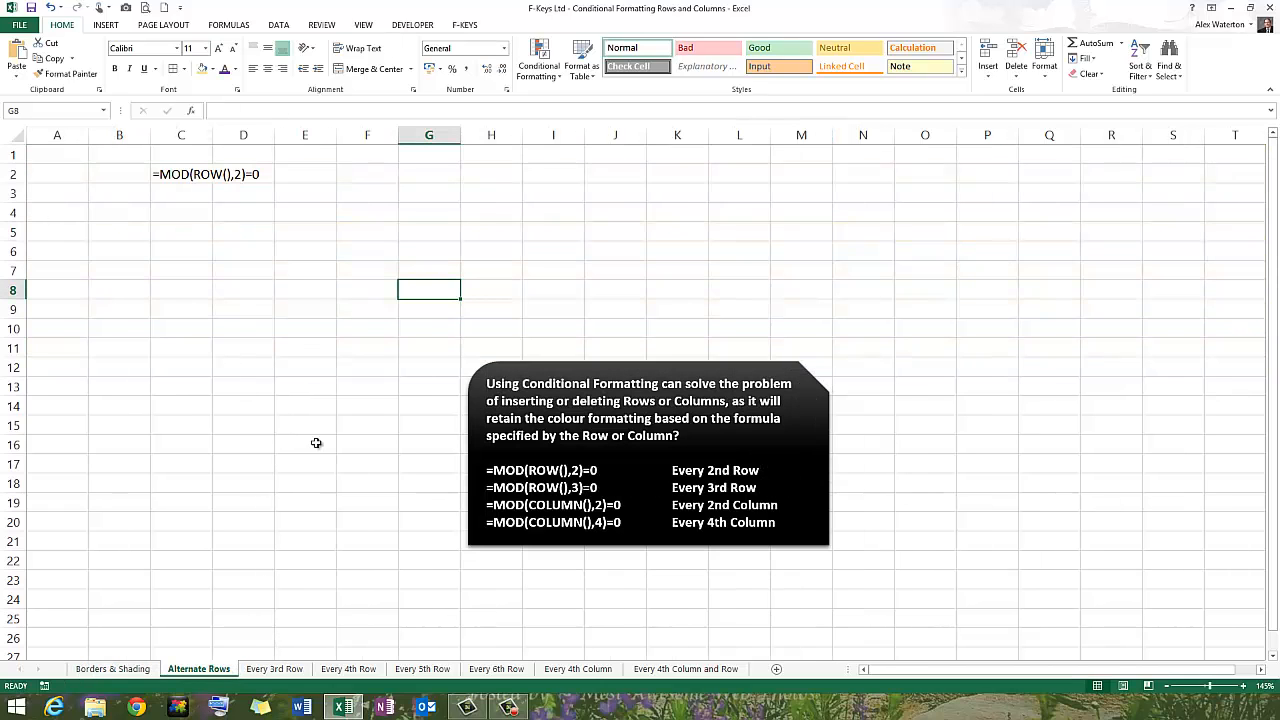
click(338, 367)
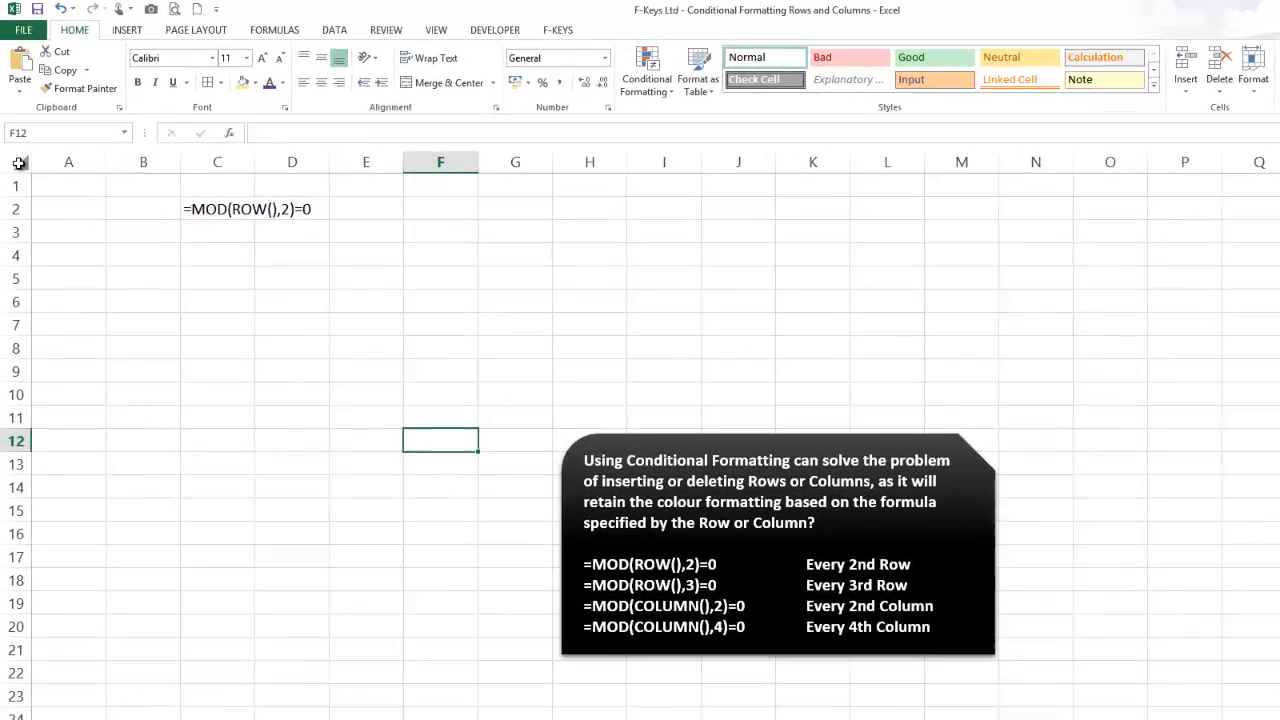
click(15, 139)
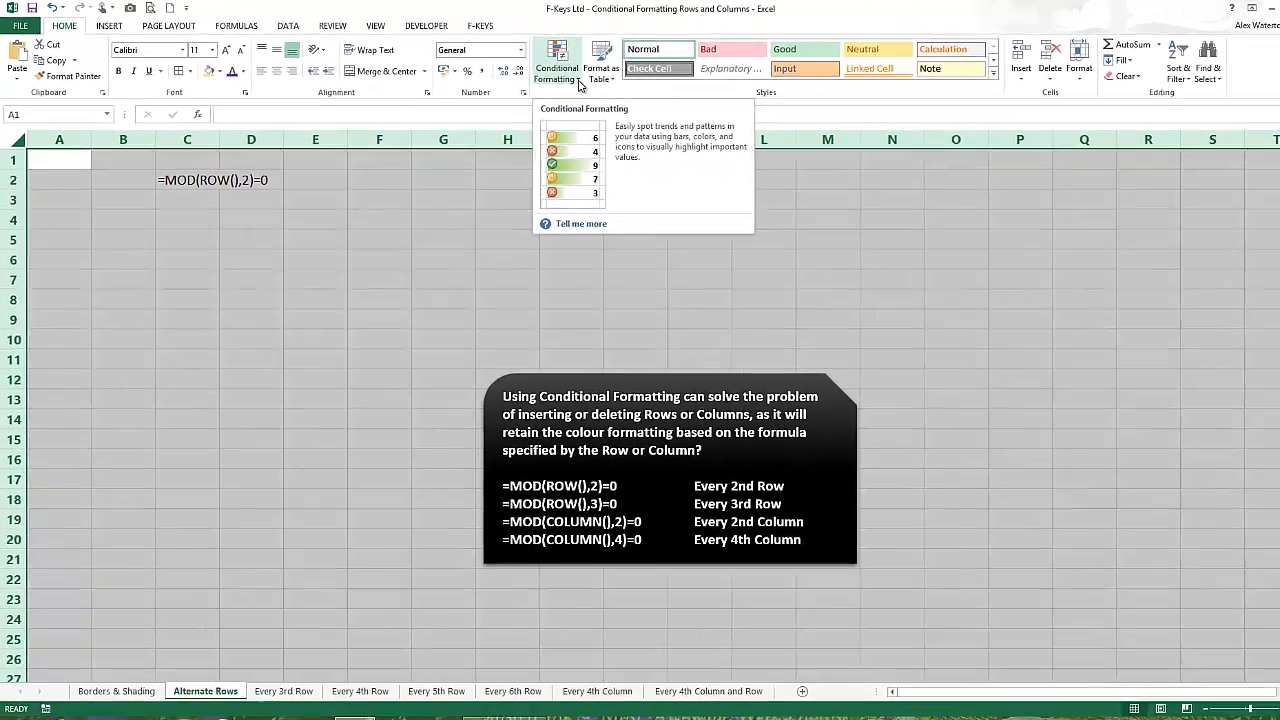
click(578, 84)
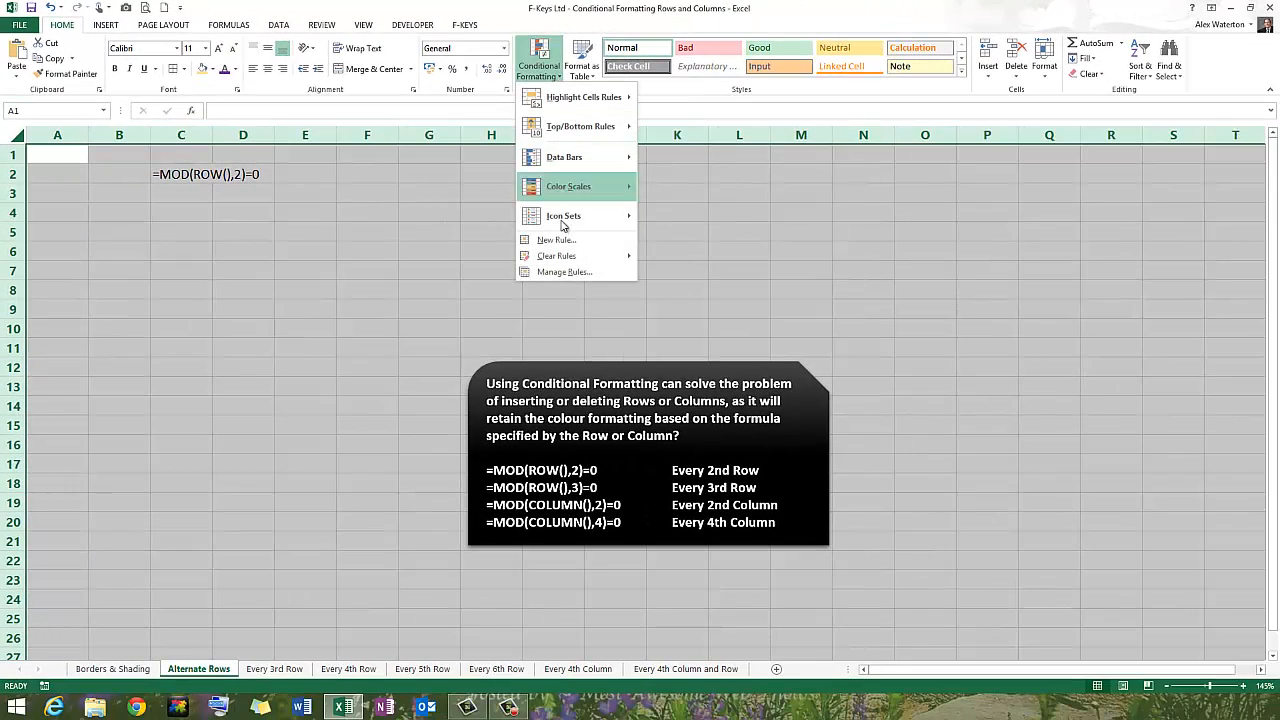
click(563, 241)
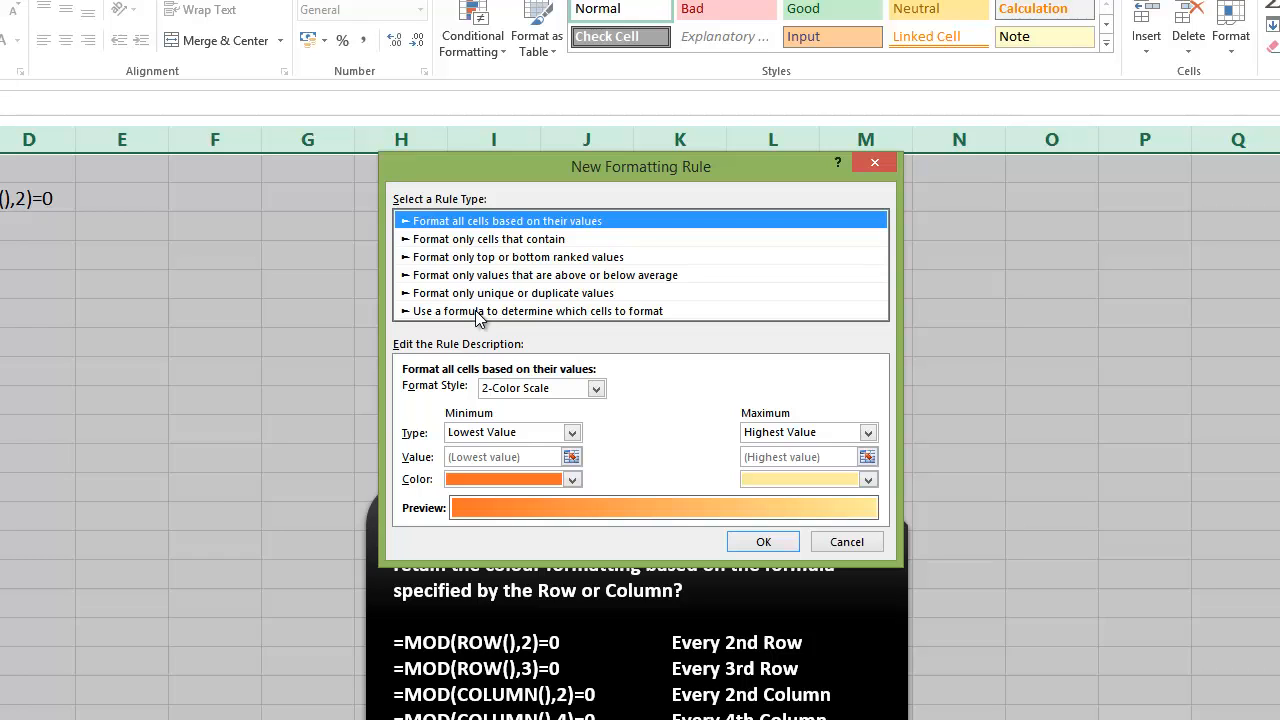
click(476, 312)
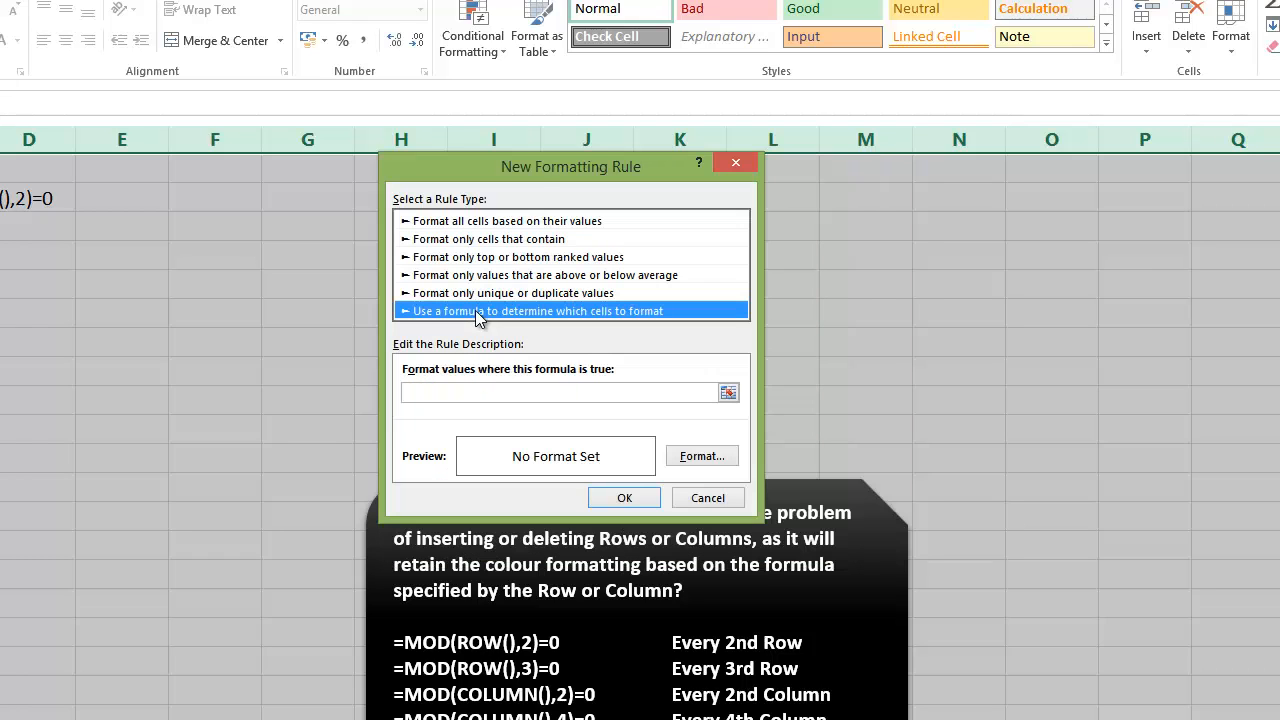
Set the rule's formula to =MOD(ROW(),2)=0.
click(472, 396)
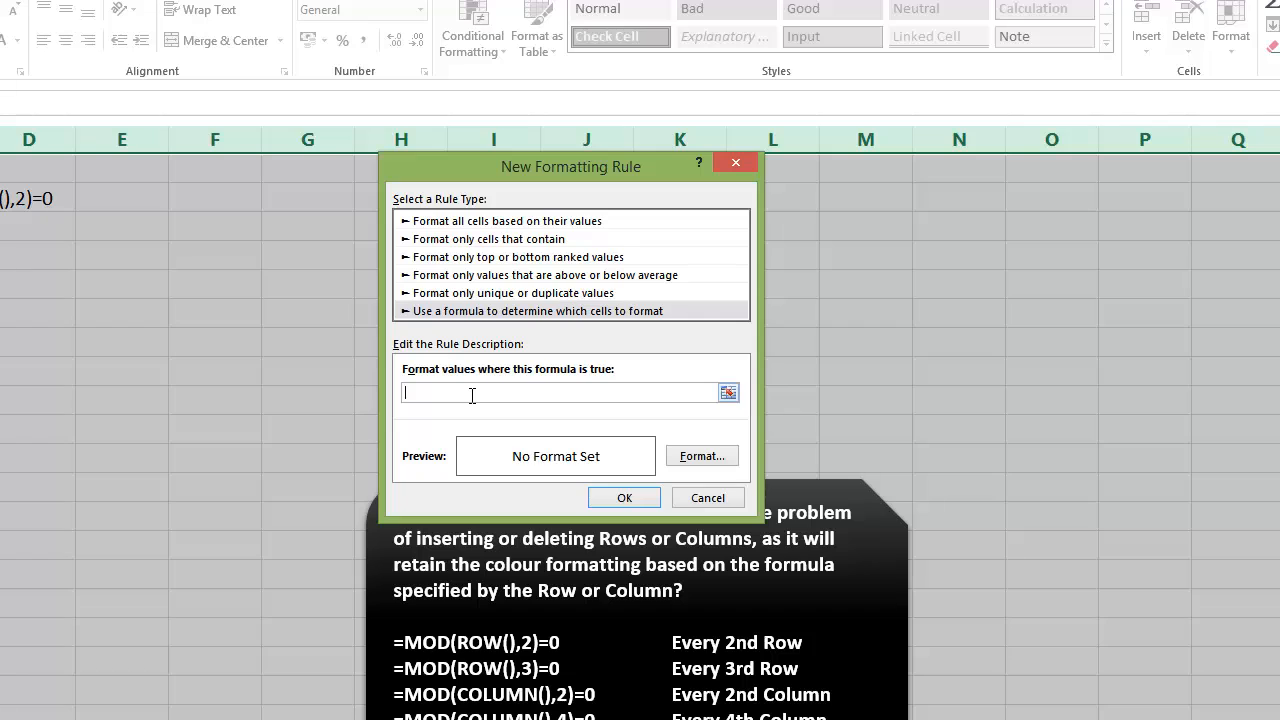
text(=MO)
text(D(ROW(),2)
text(),2))
text(=)
text(0)
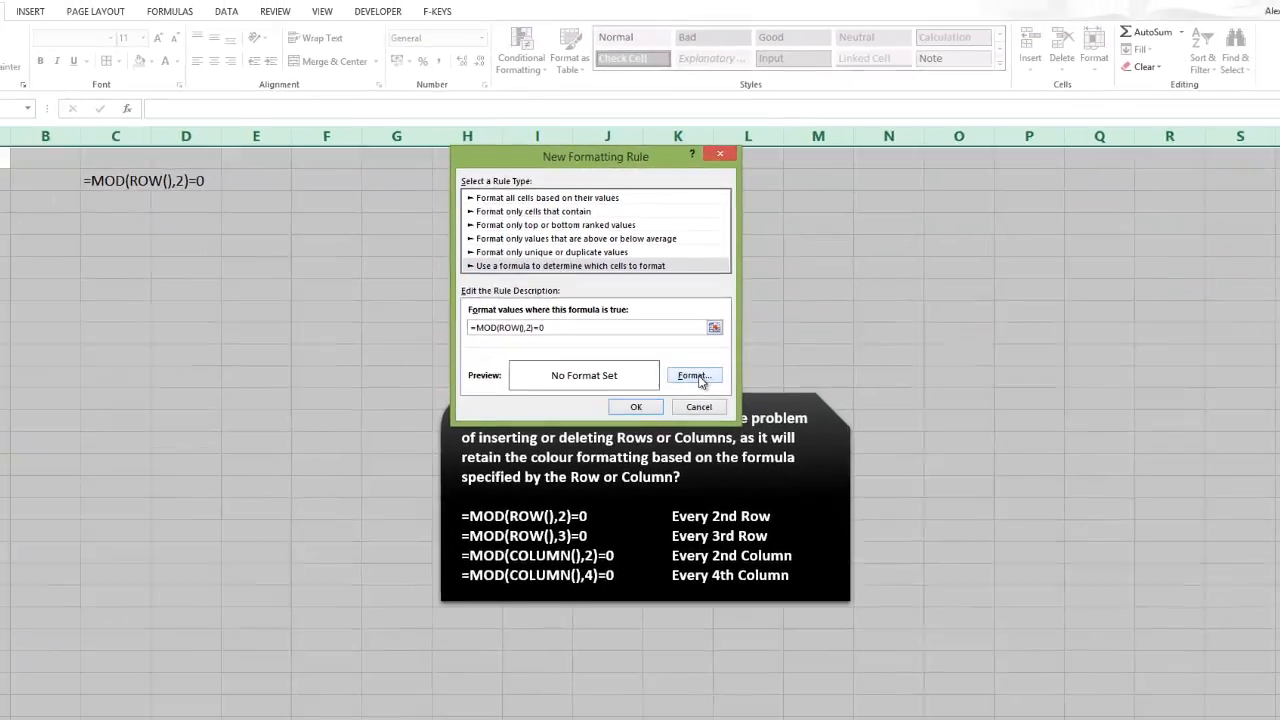
Give the rule a light blue background fill and apply it to the sheet.
click(704, 459)
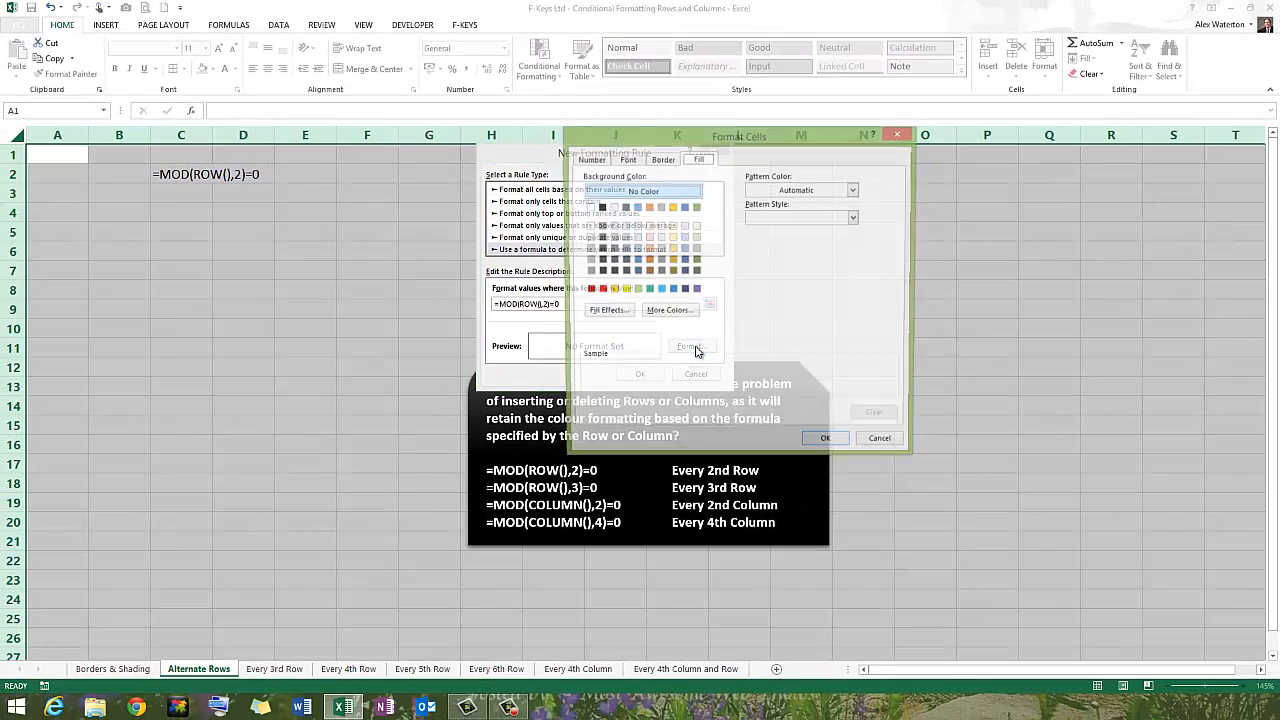
click(636, 226)
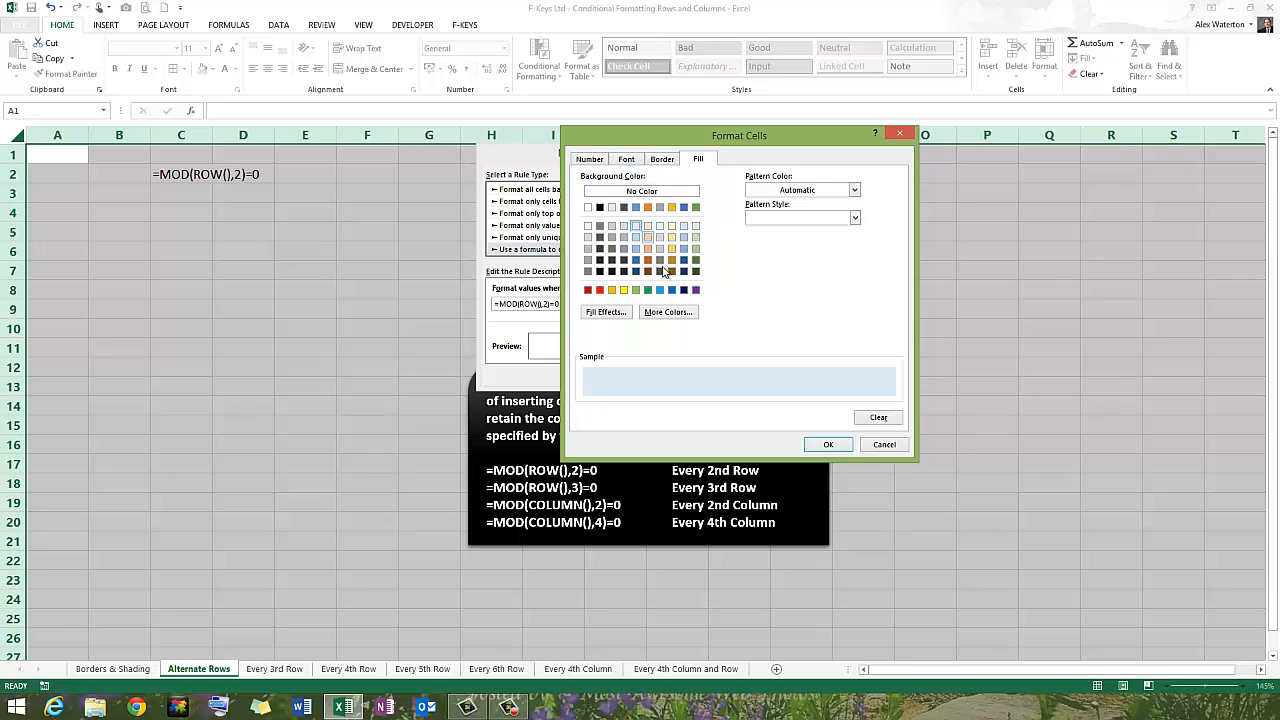
click(828, 444)
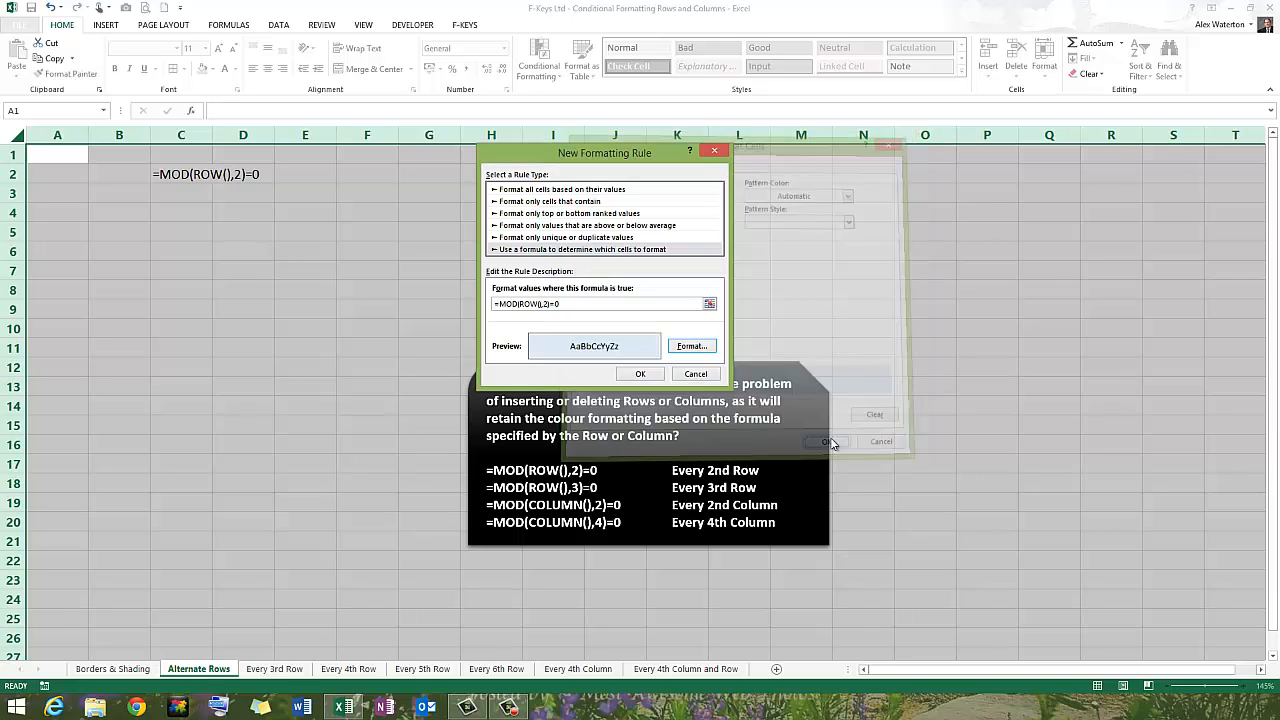
click(640, 375)
click(634, 315)
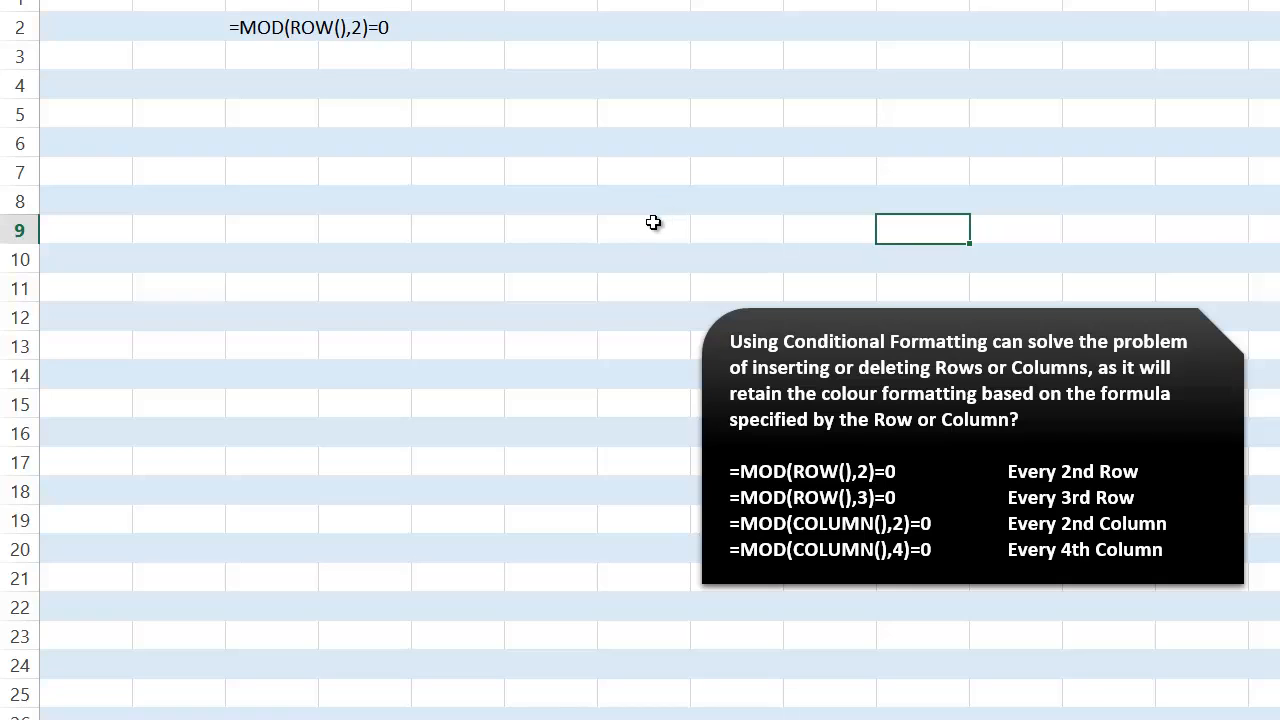
Enter six sample first names in cells A3 to A8 of the Alternate Rows sheet.
click(71, 64)
text(Alex)
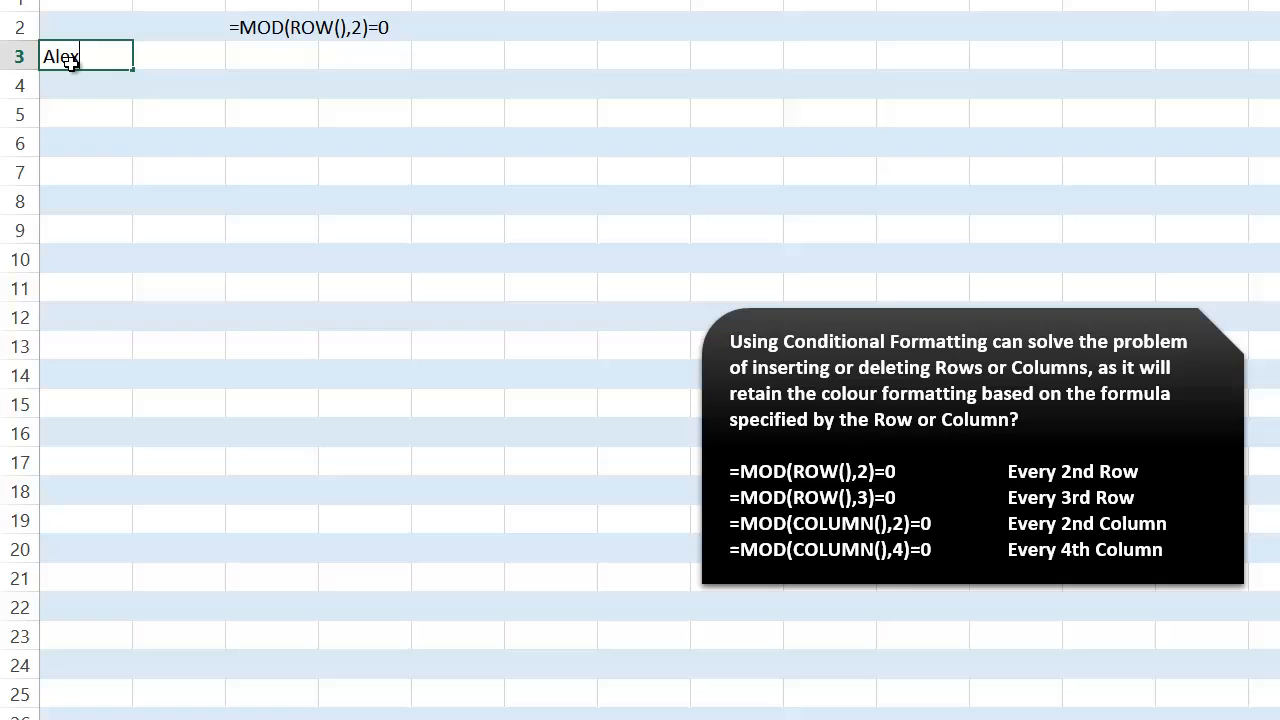
key(Return)
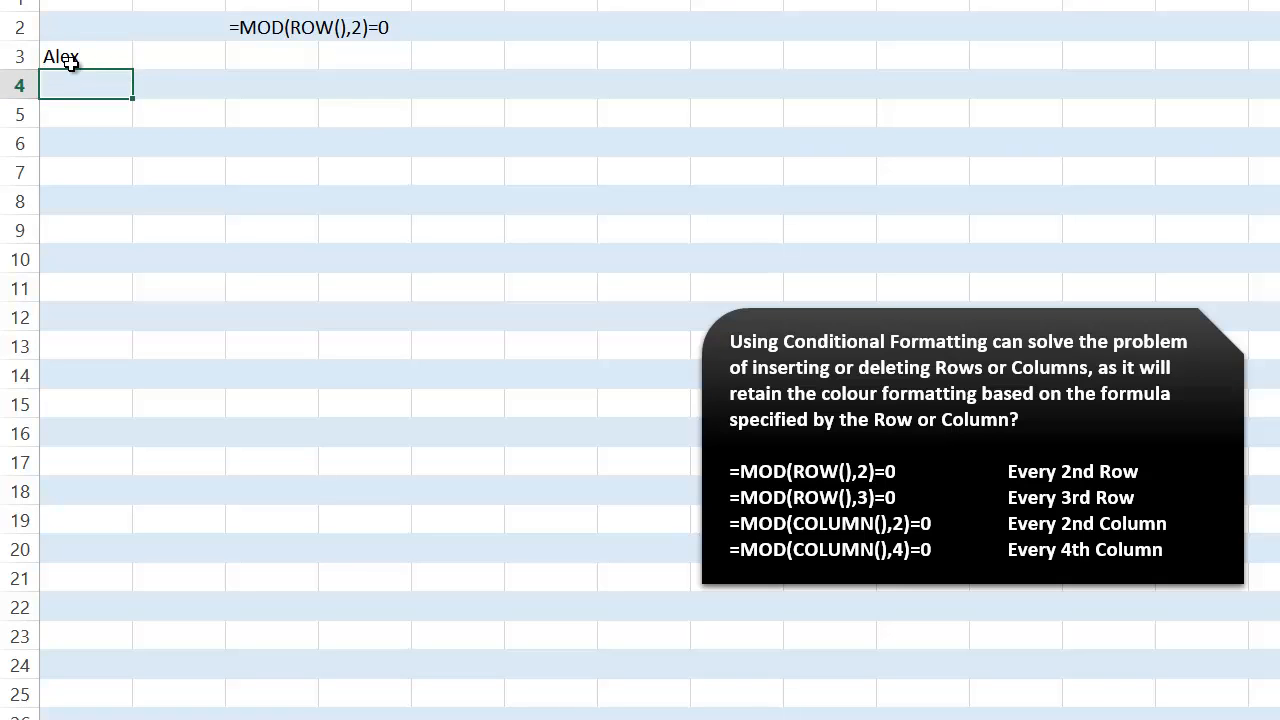
text(Fred)
key(Return)
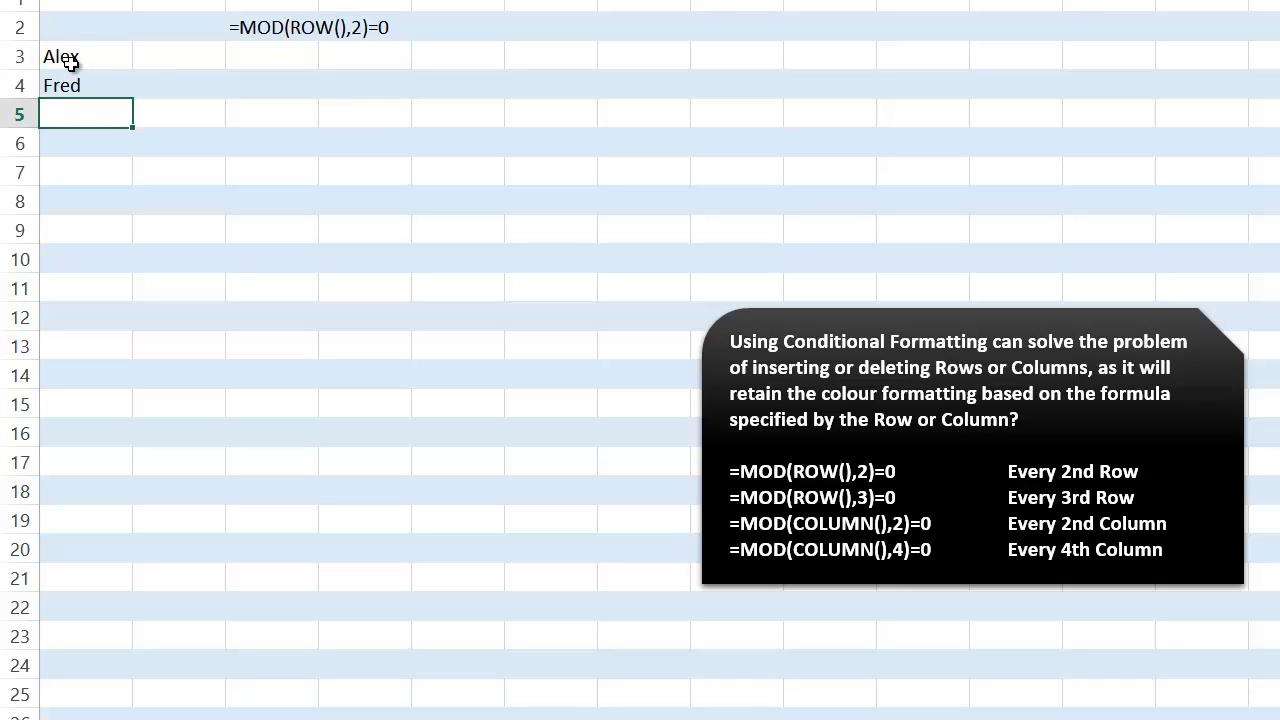
text(Kelly)
key(Return)
text(Edward)
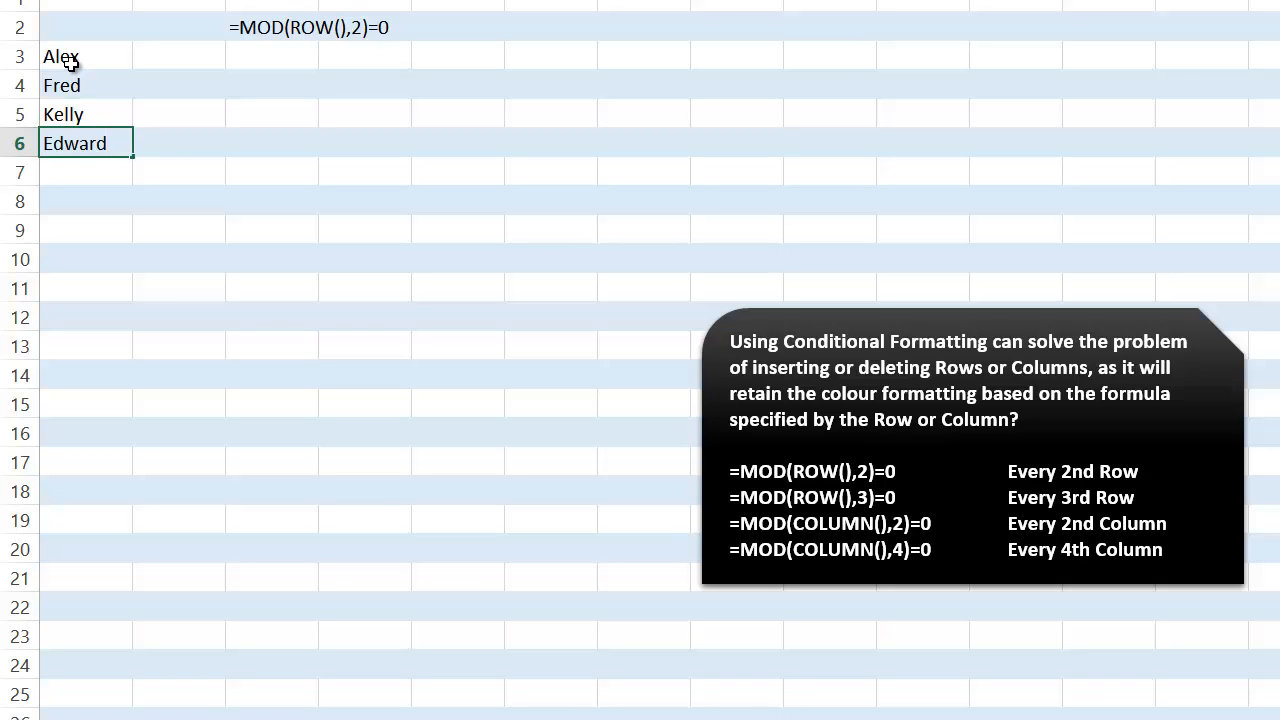
key(Return)
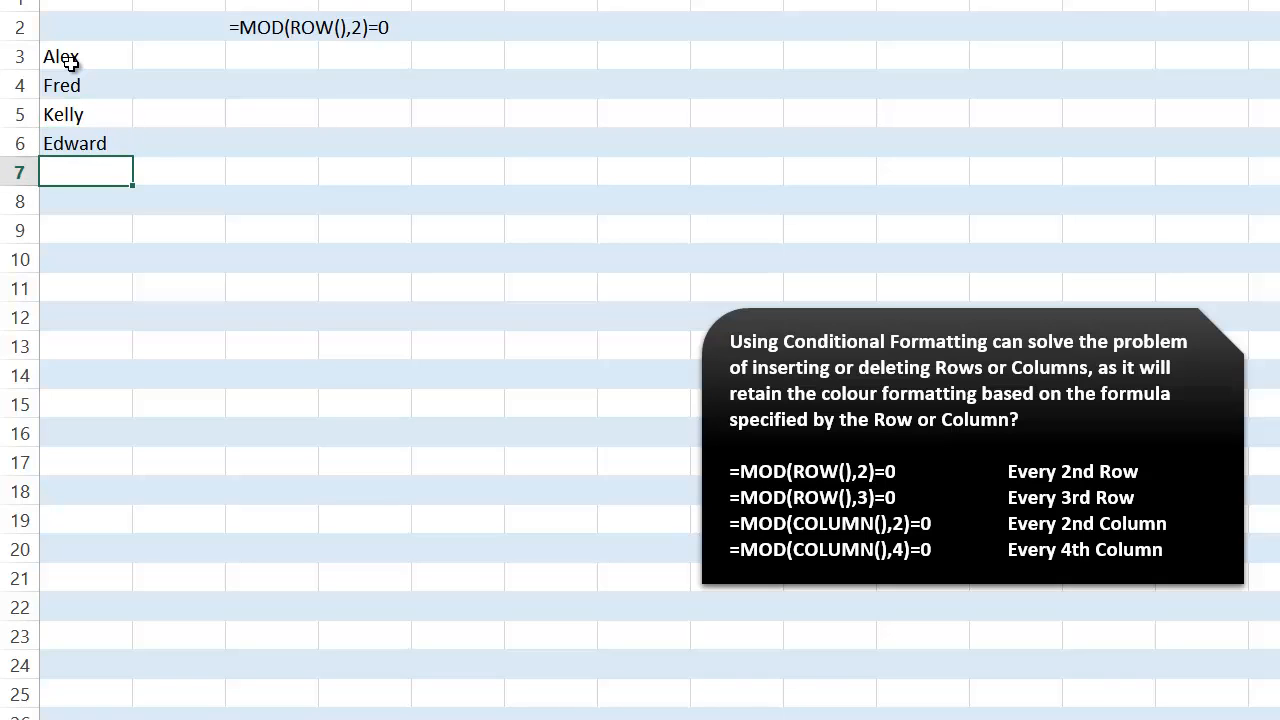
text(Yvonne)
key(Return)
text(Sam)
key(Return)
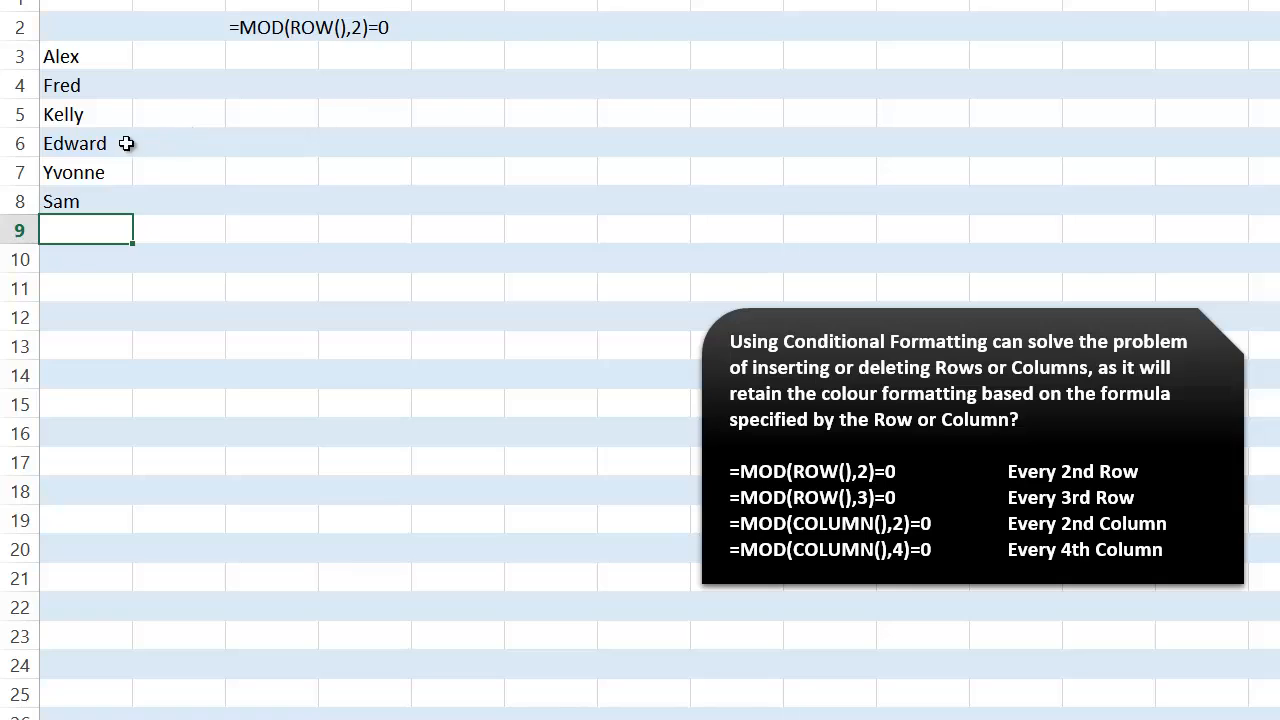
Insert a row above row 5 of the Alternate Rows sheet and enter another sample first name in cell A5.
click(20, 116)
right_click(18, 116)
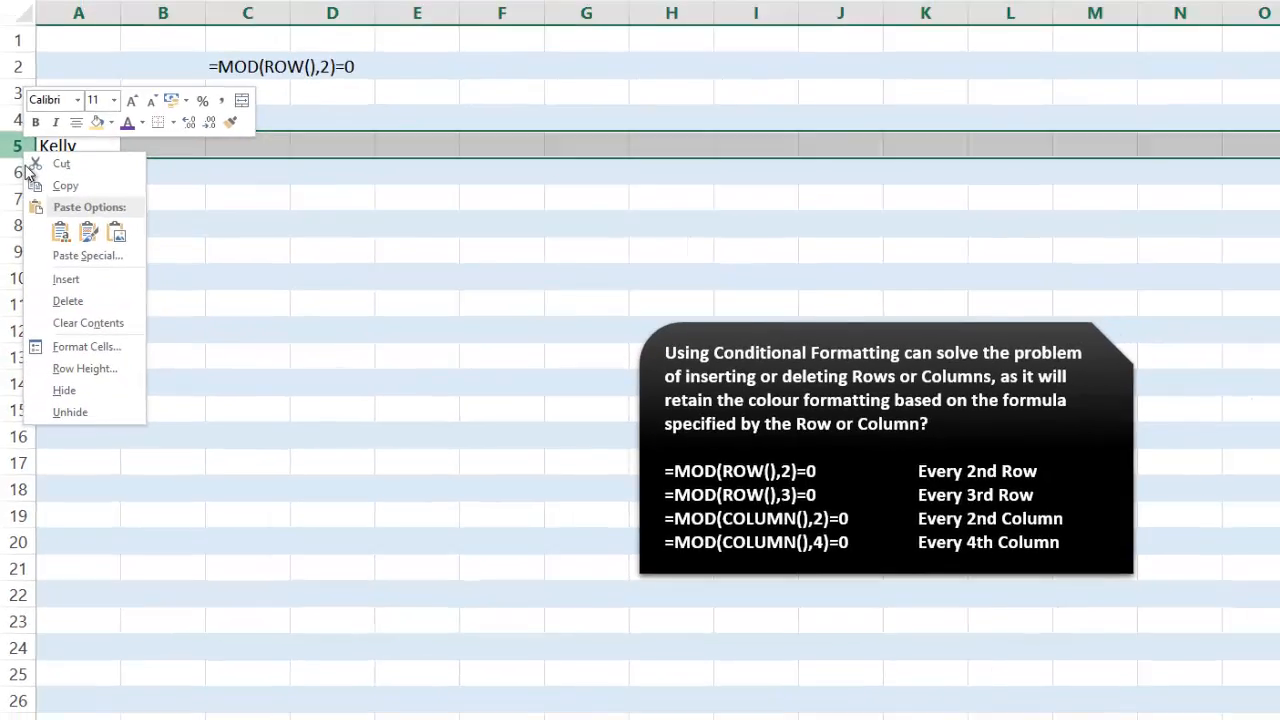
click(76, 260)
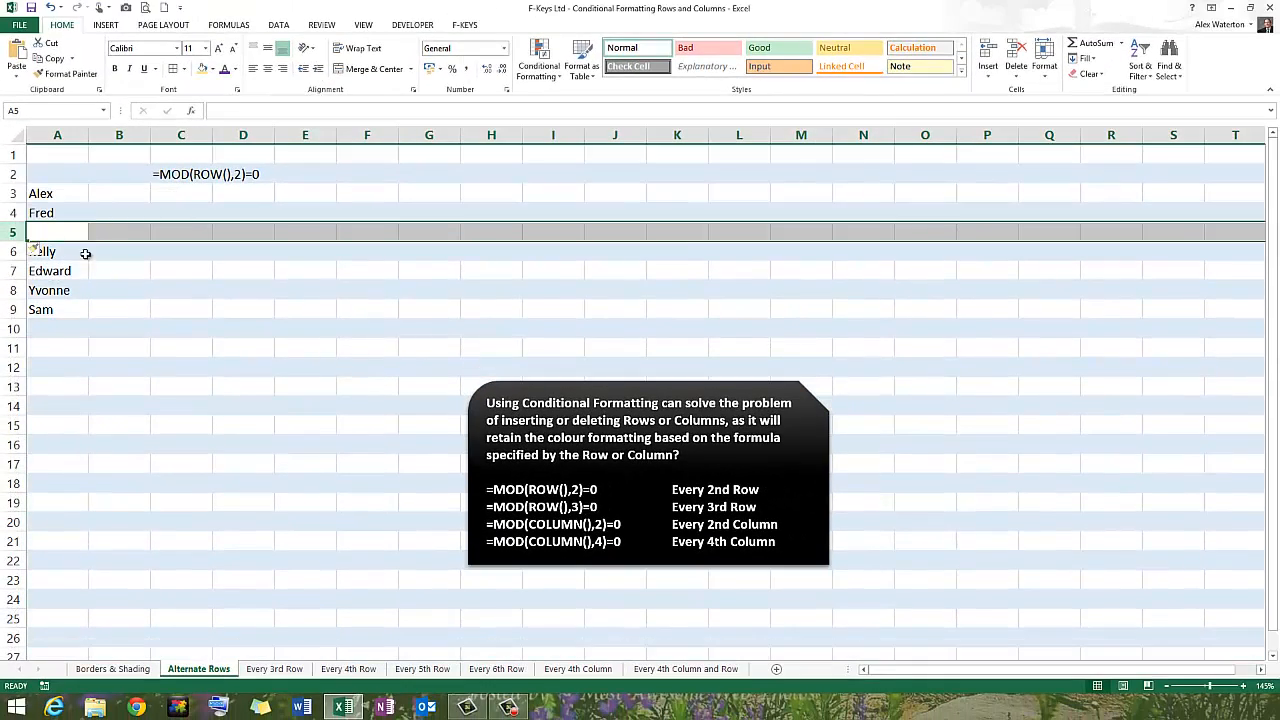
click(65, 233)
text(Paul)
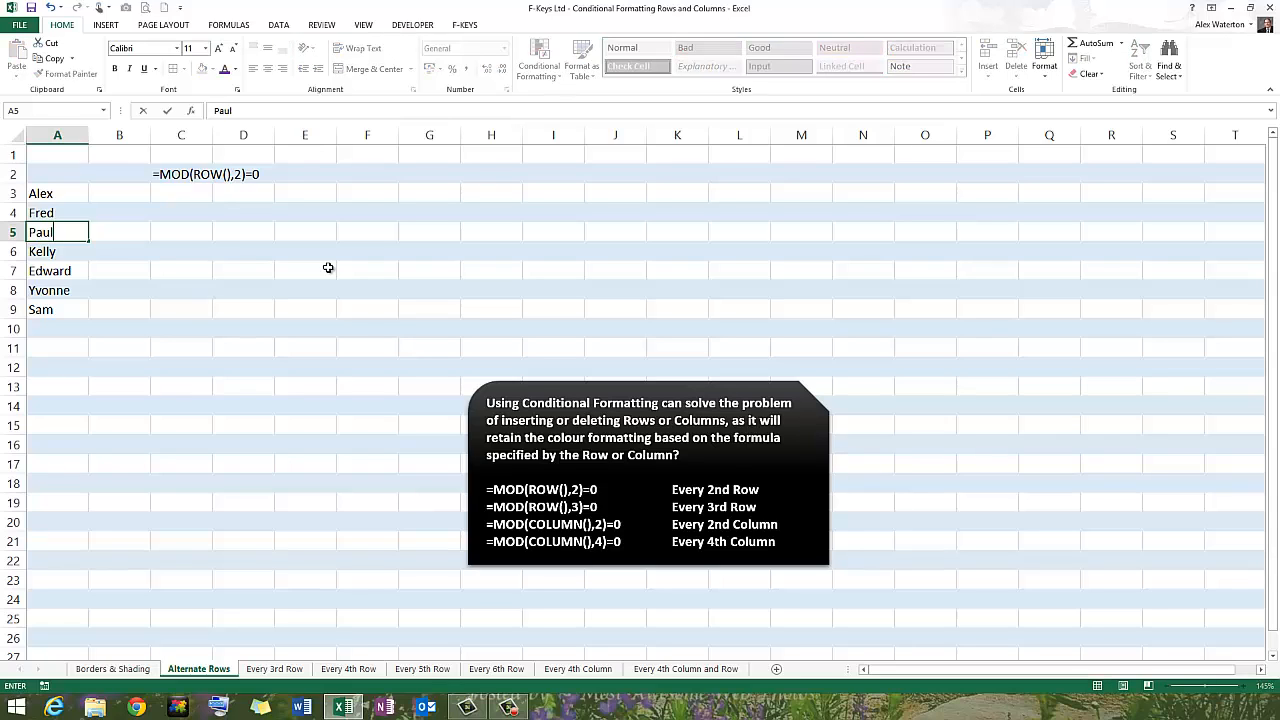
key(Return)
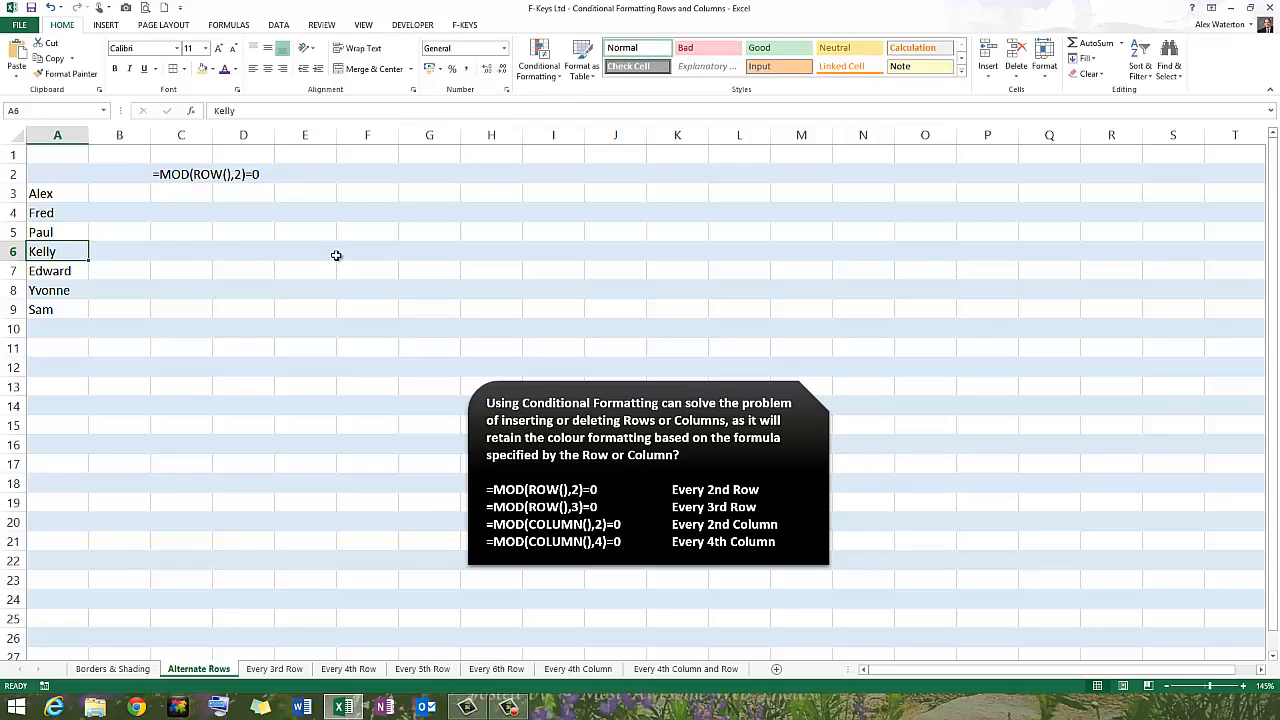
click(340, 268)
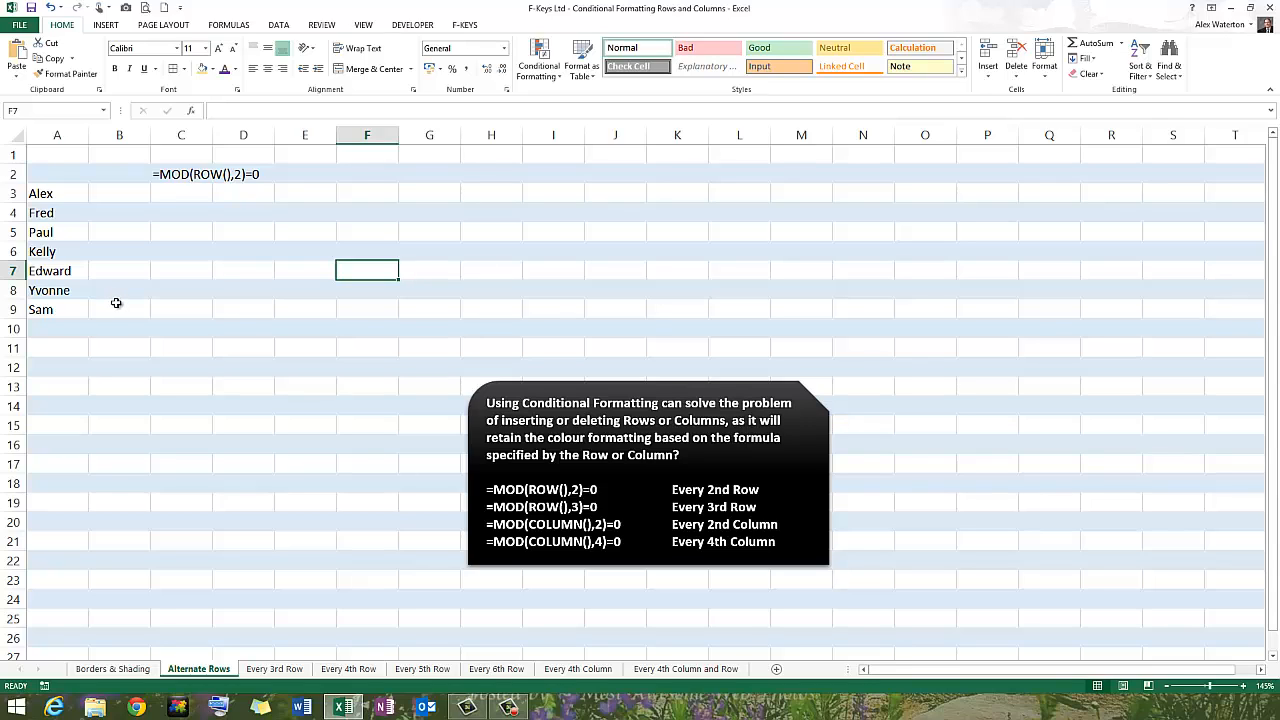
Create a conditional formatting rule for all cells of the Every 3rd Row sheet with the formula =MOD(ROW(),3)=0.
click(276, 669)
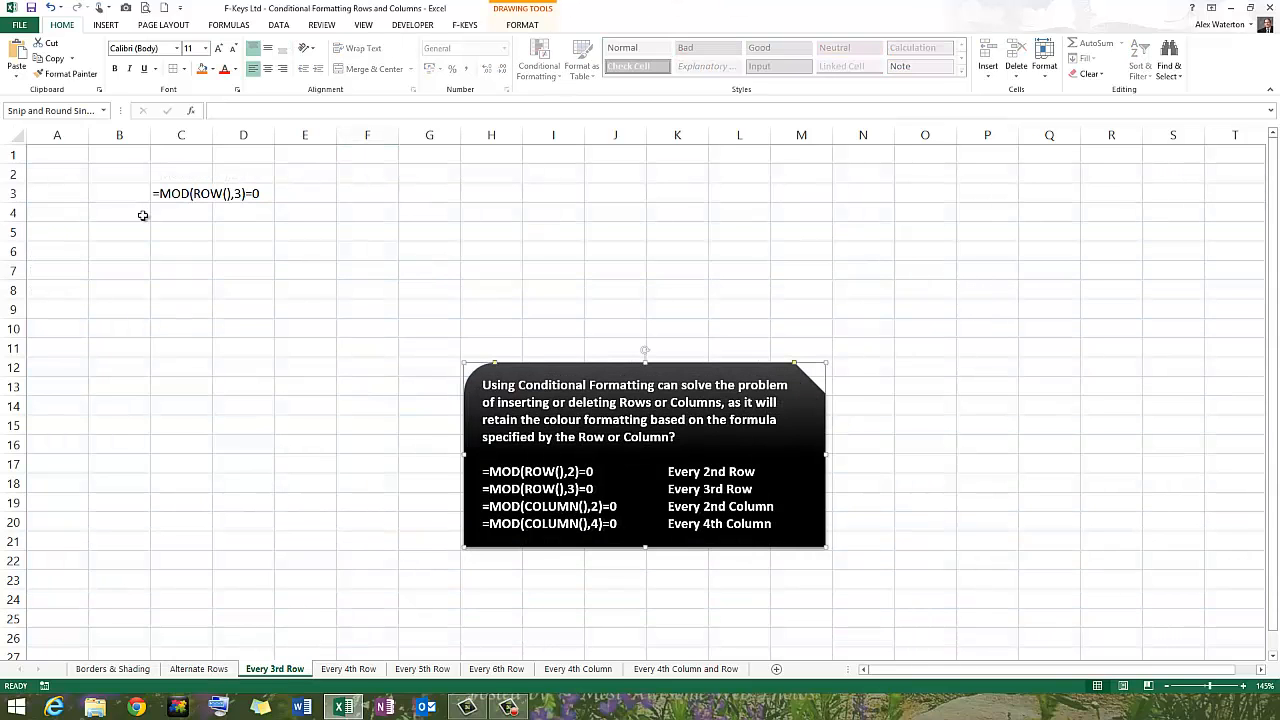
click(23, 138)
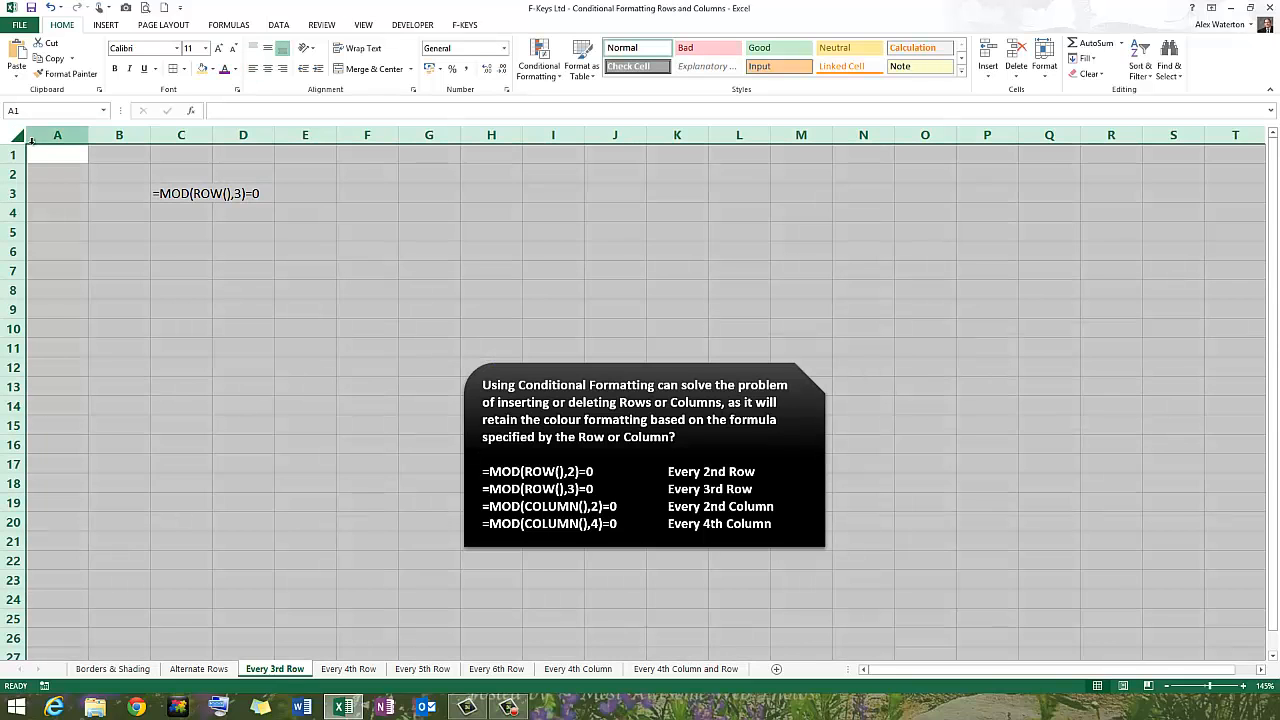
click(548, 73)
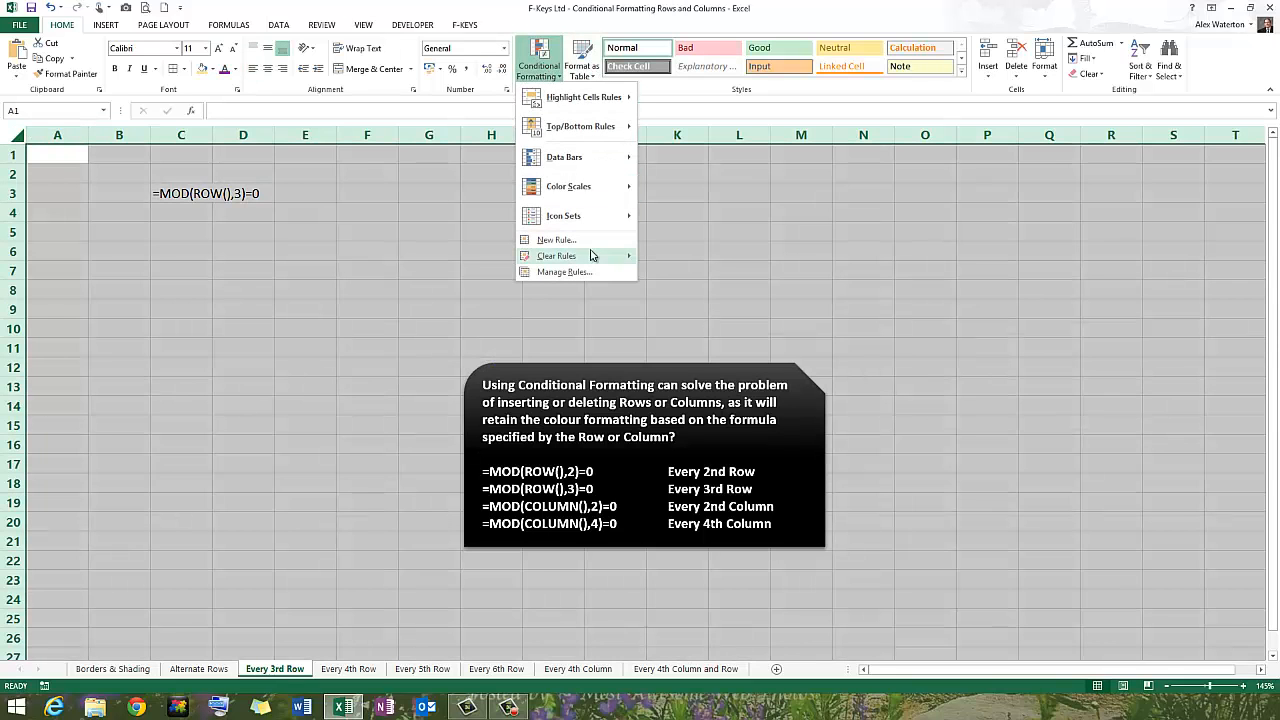
click(555, 240)
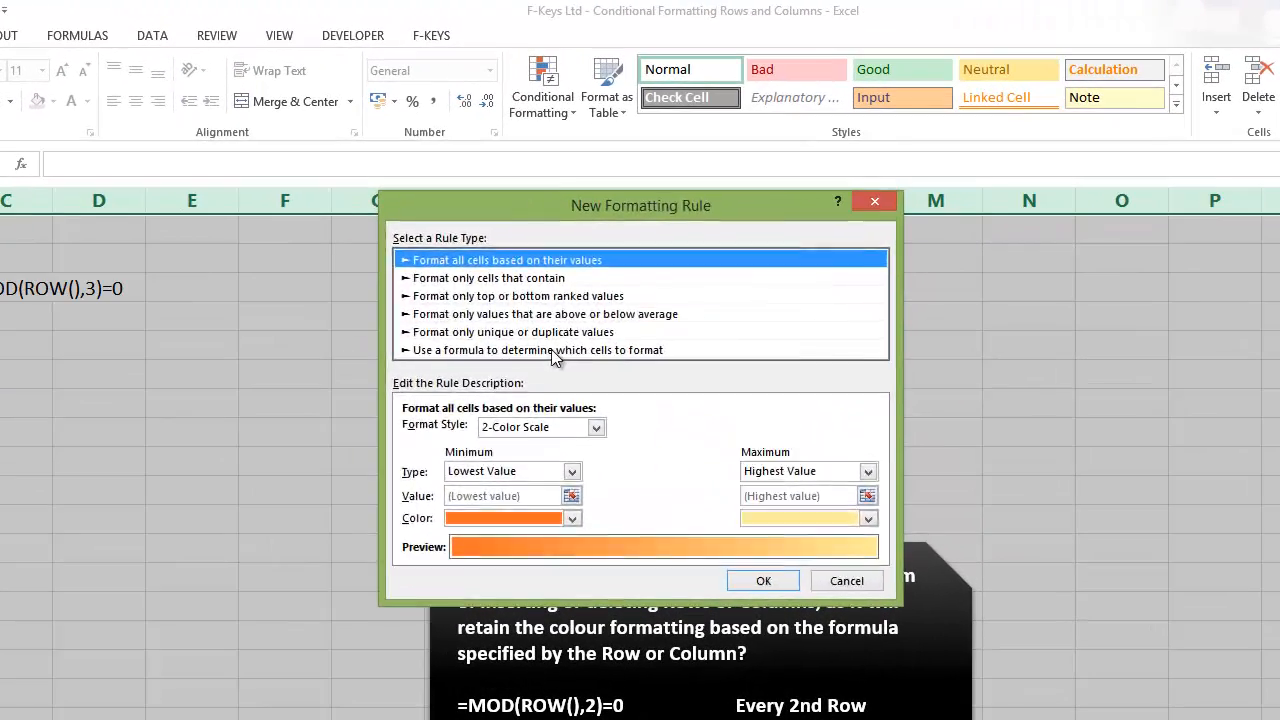
click(588, 238)
click(520, 431)
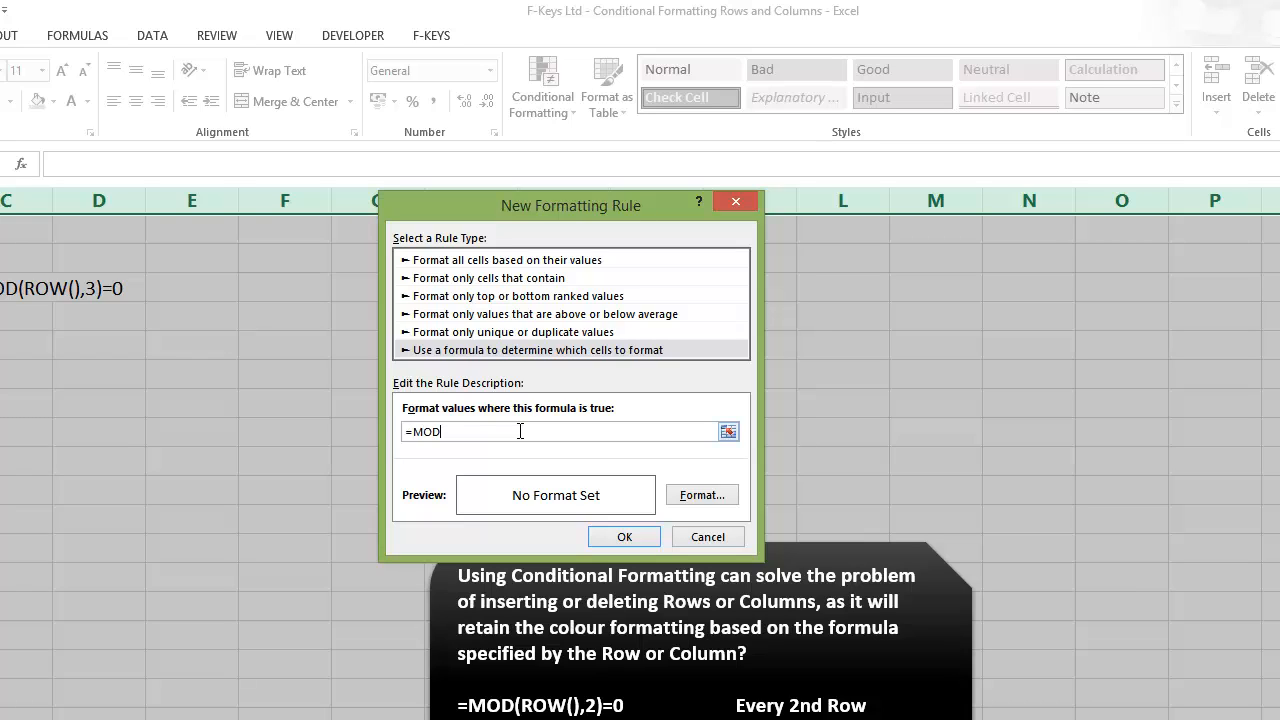
text(=MOD(ROW(),3)=0)
Give the rule a light gold background fill, apply it, and check the three-row shading interval in column A.
click(699, 494)
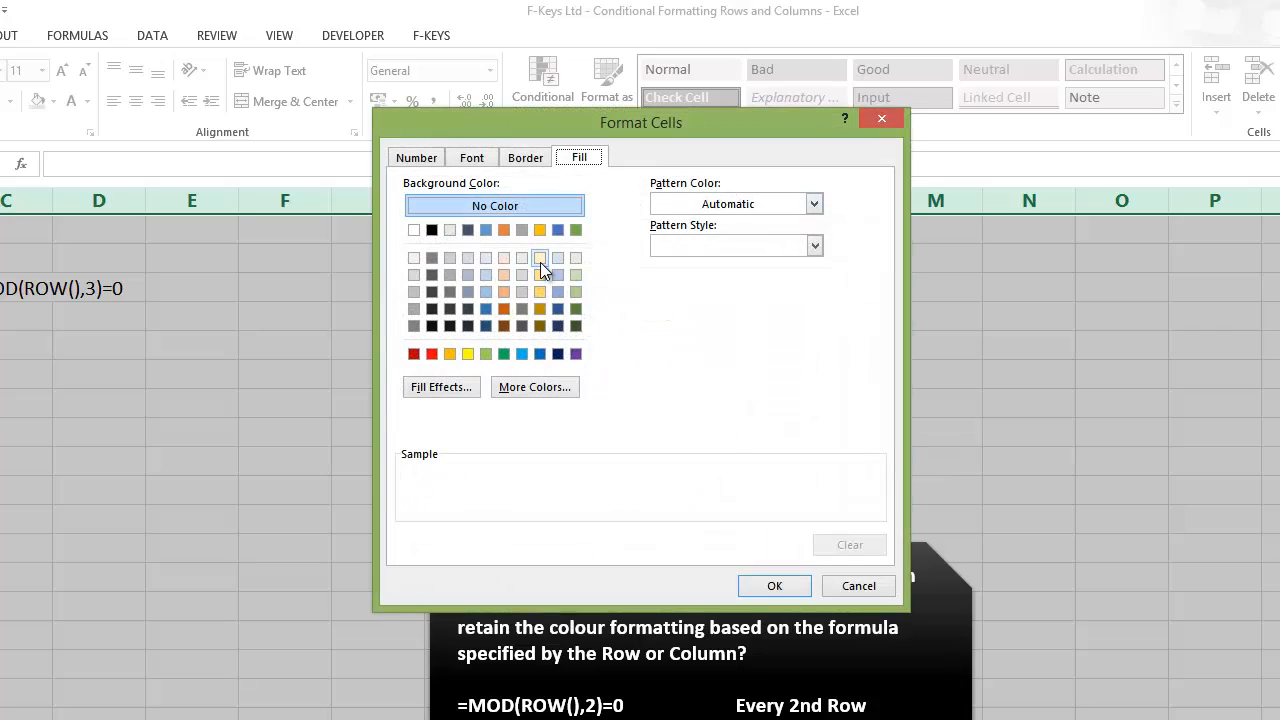
click(540, 262)
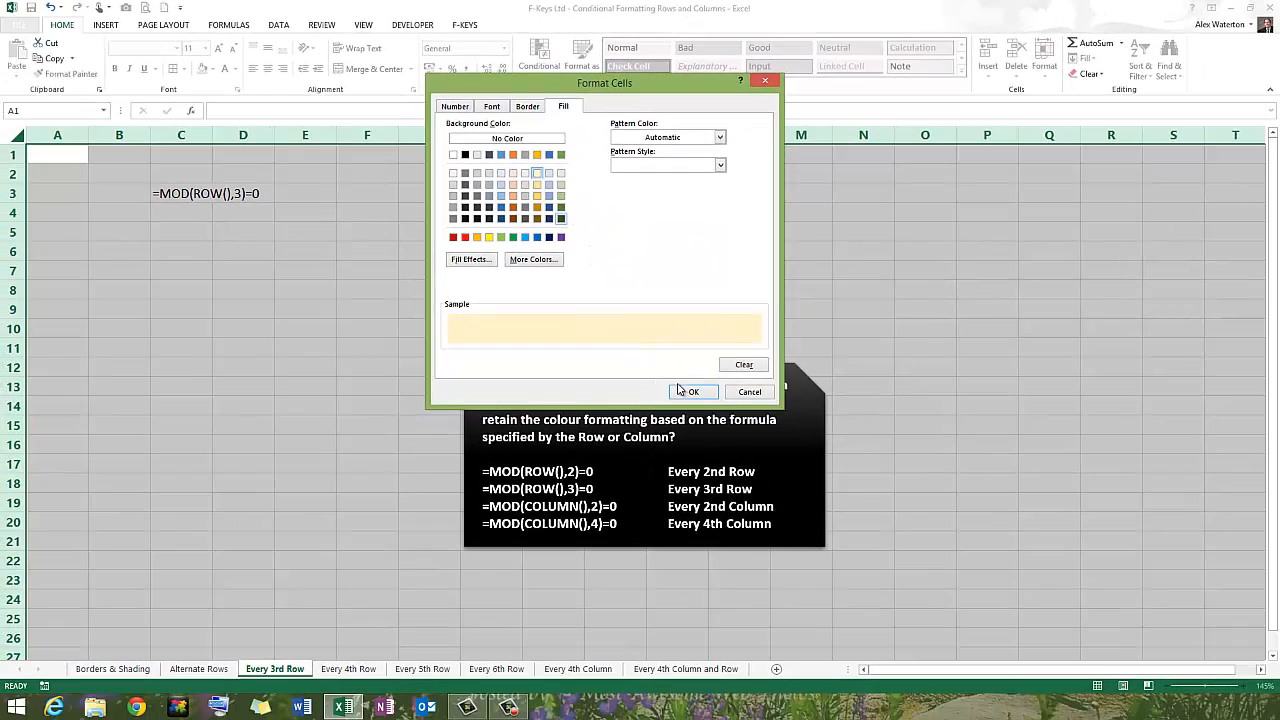
click(694, 392)
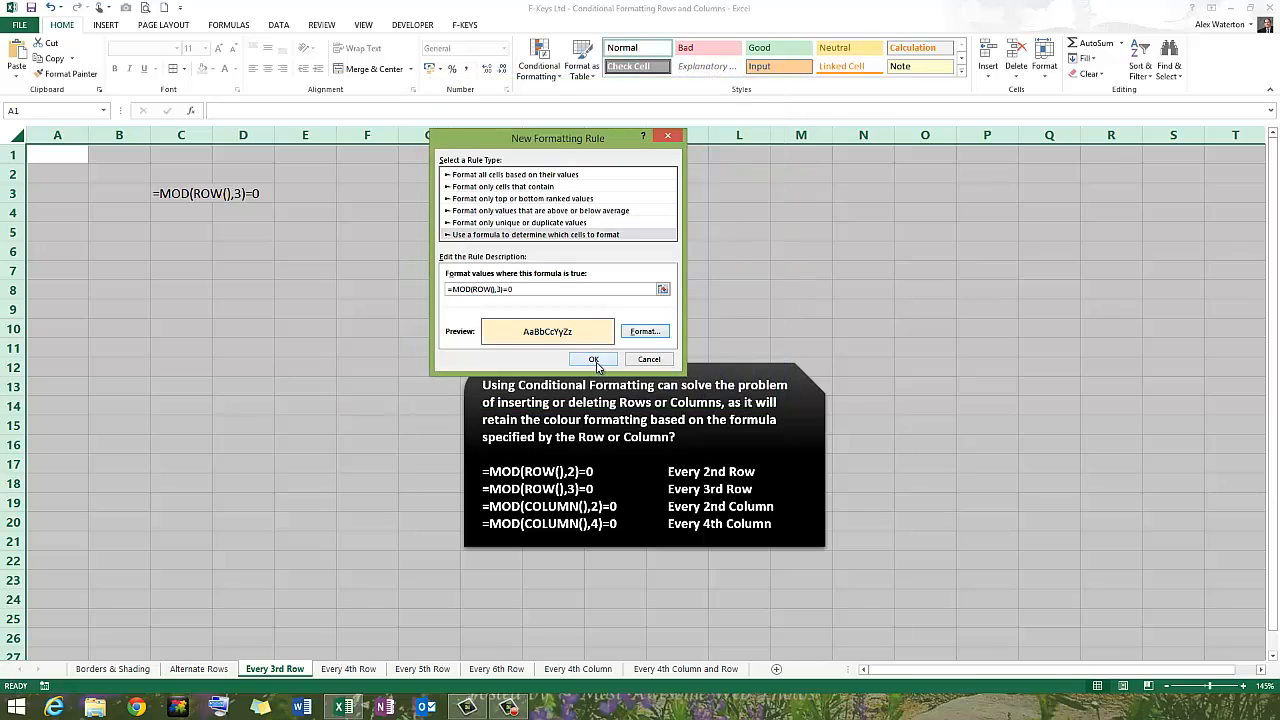
click(594, 360)
click(491, 270)
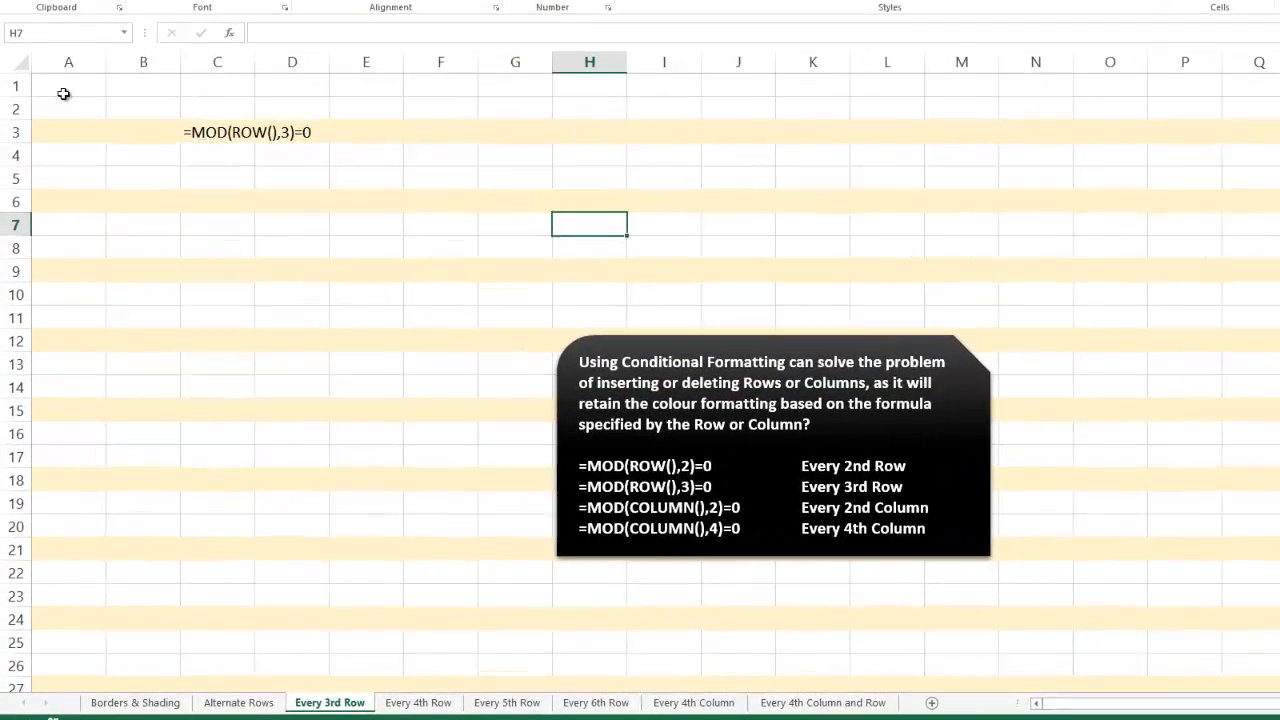
drag(53, 160, 52, 190)
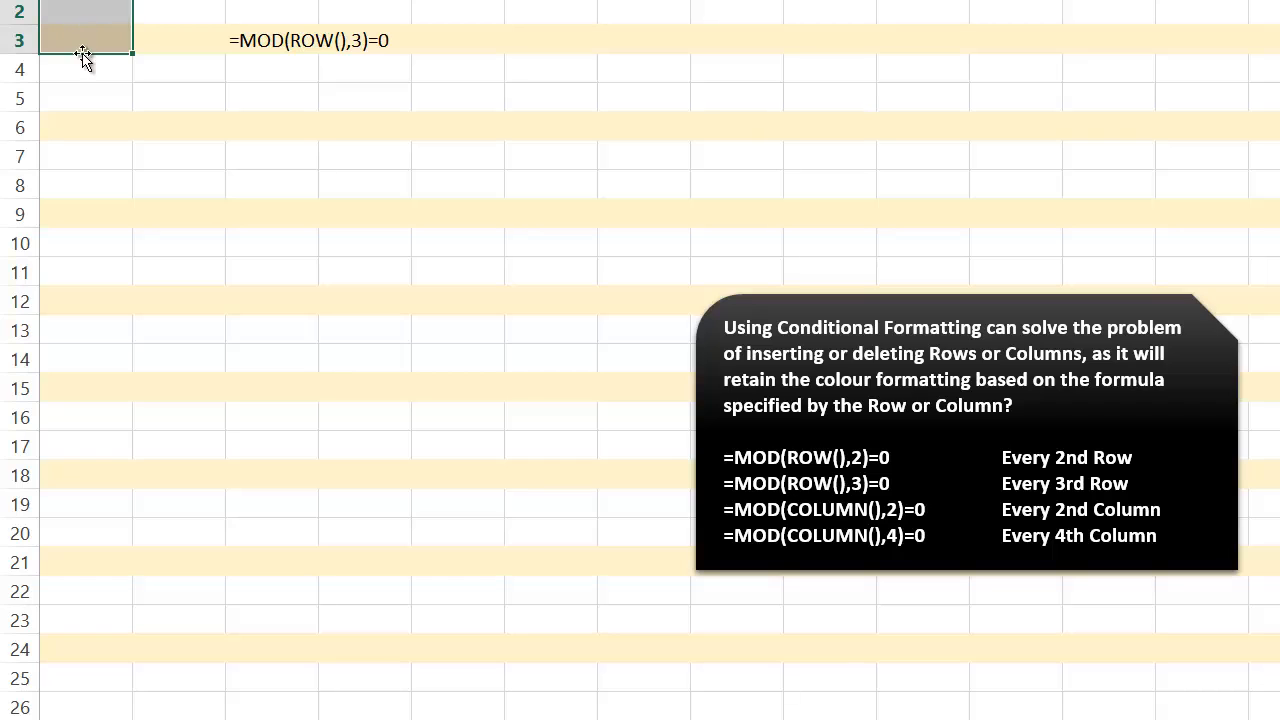
drag(83, 57, 83, 120)
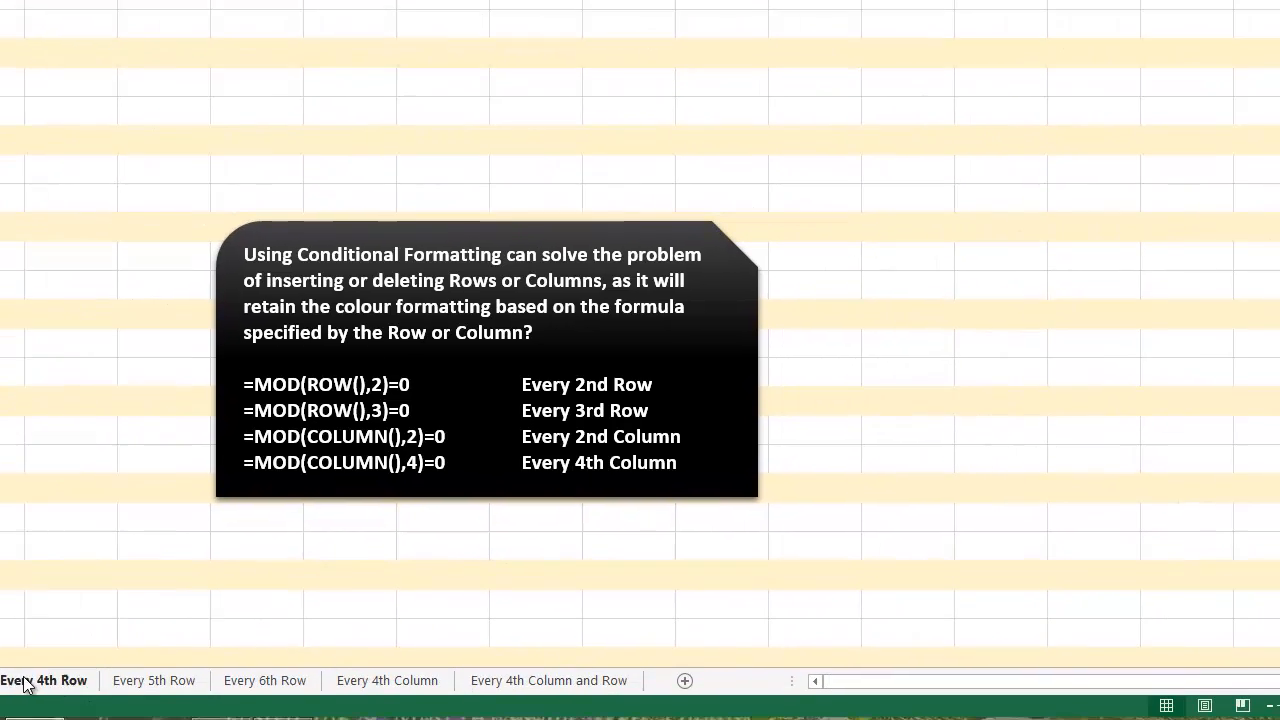
Open the existing conditional formatting rule covering all cells of the Every 4th Column sheet.
click(120, 676)
click(243, 678)
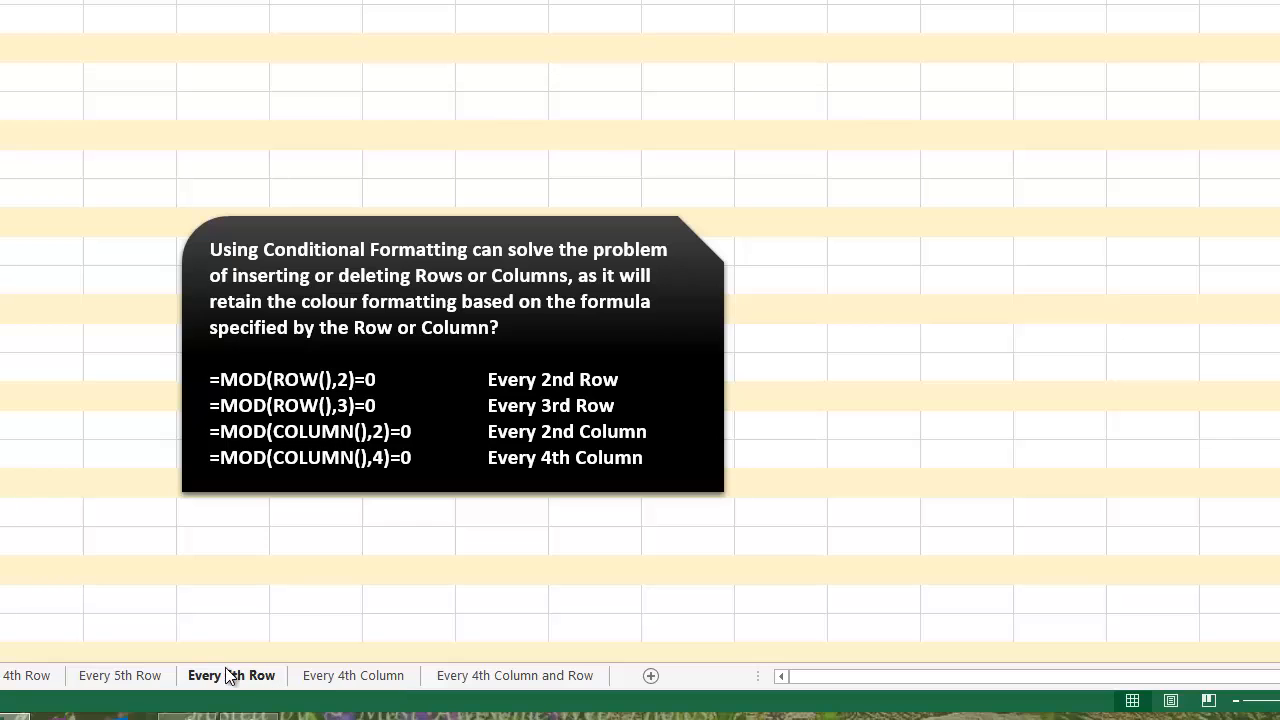
click(323, 678)
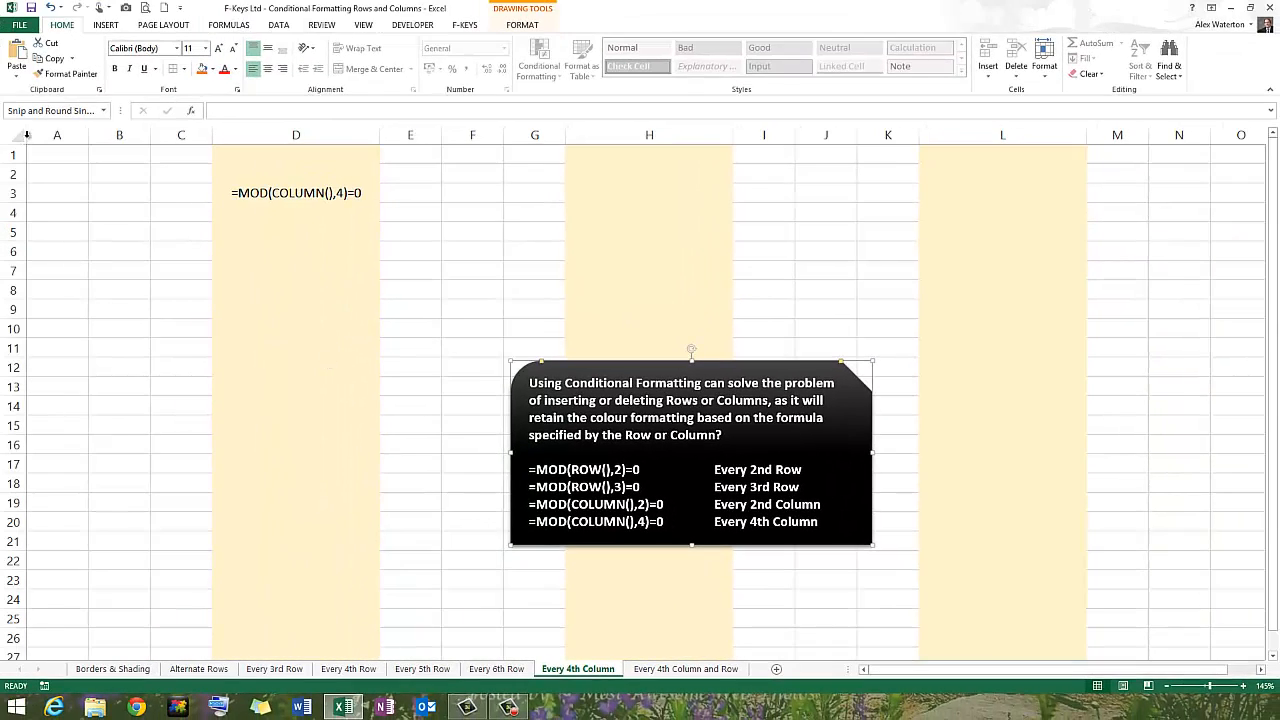
click(27, 134)
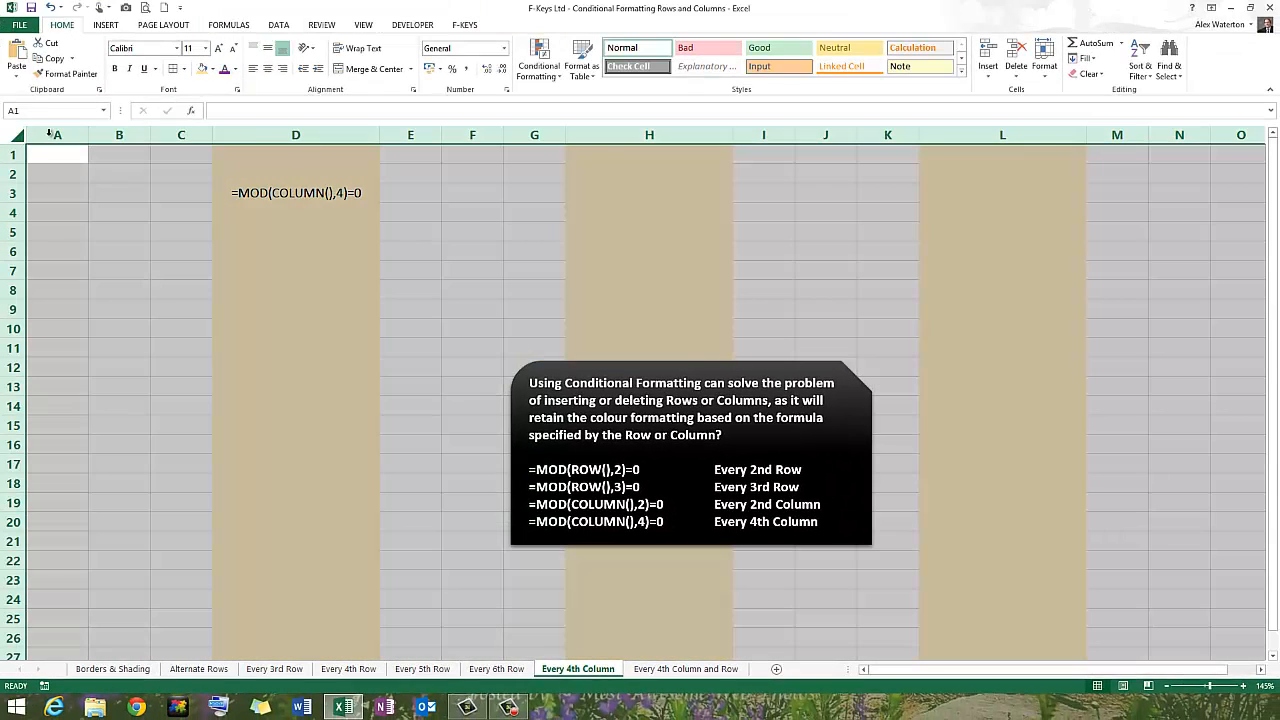
click(545, 68)
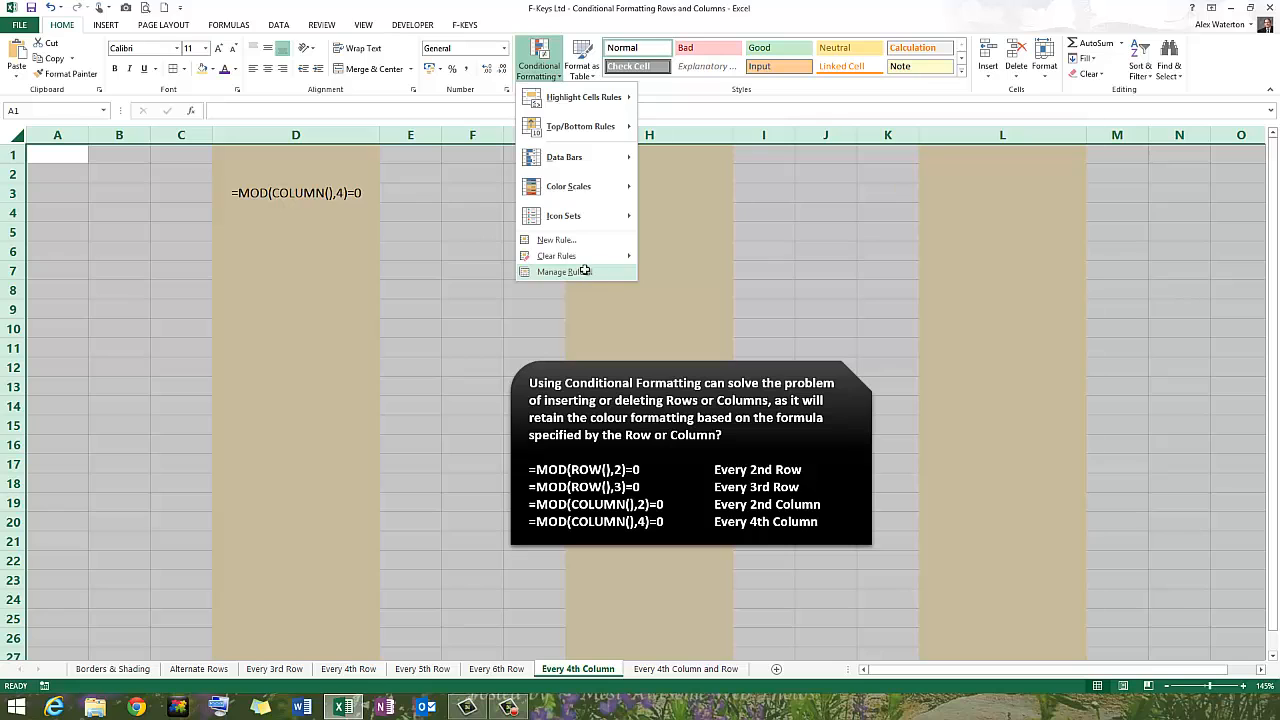
click(584, 271)
click(420, 238)
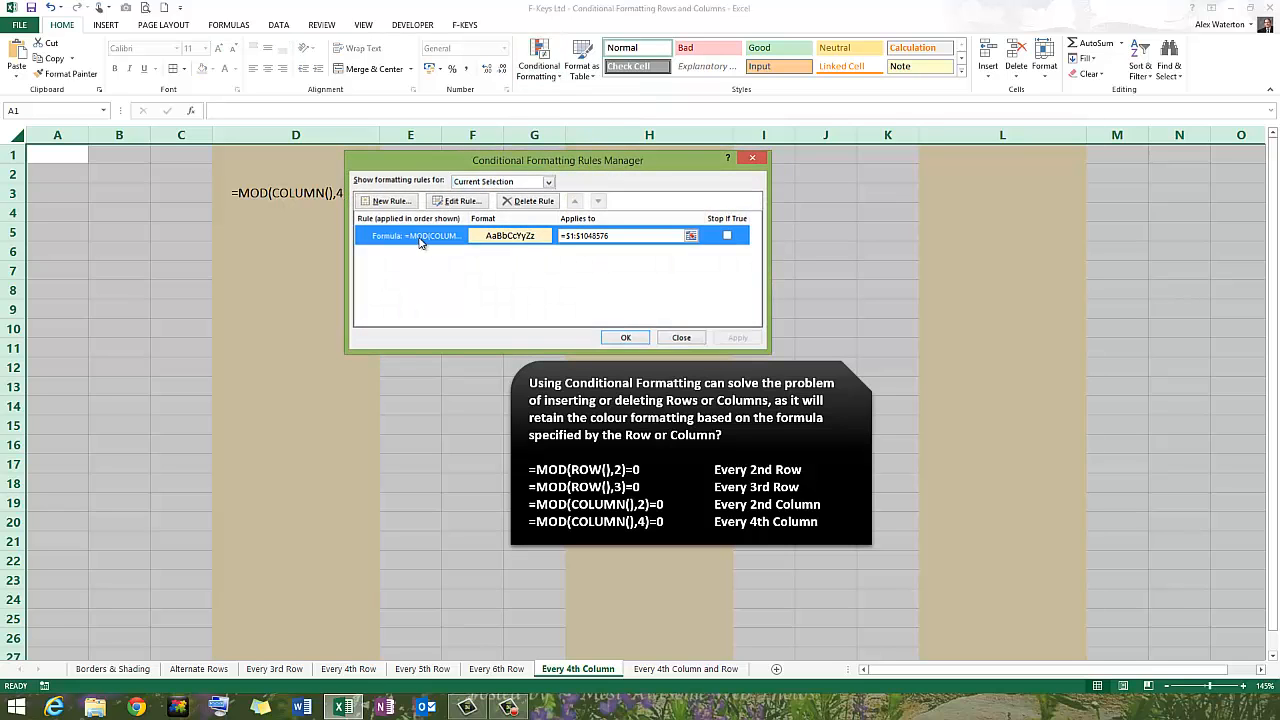
double_click(420, 238)
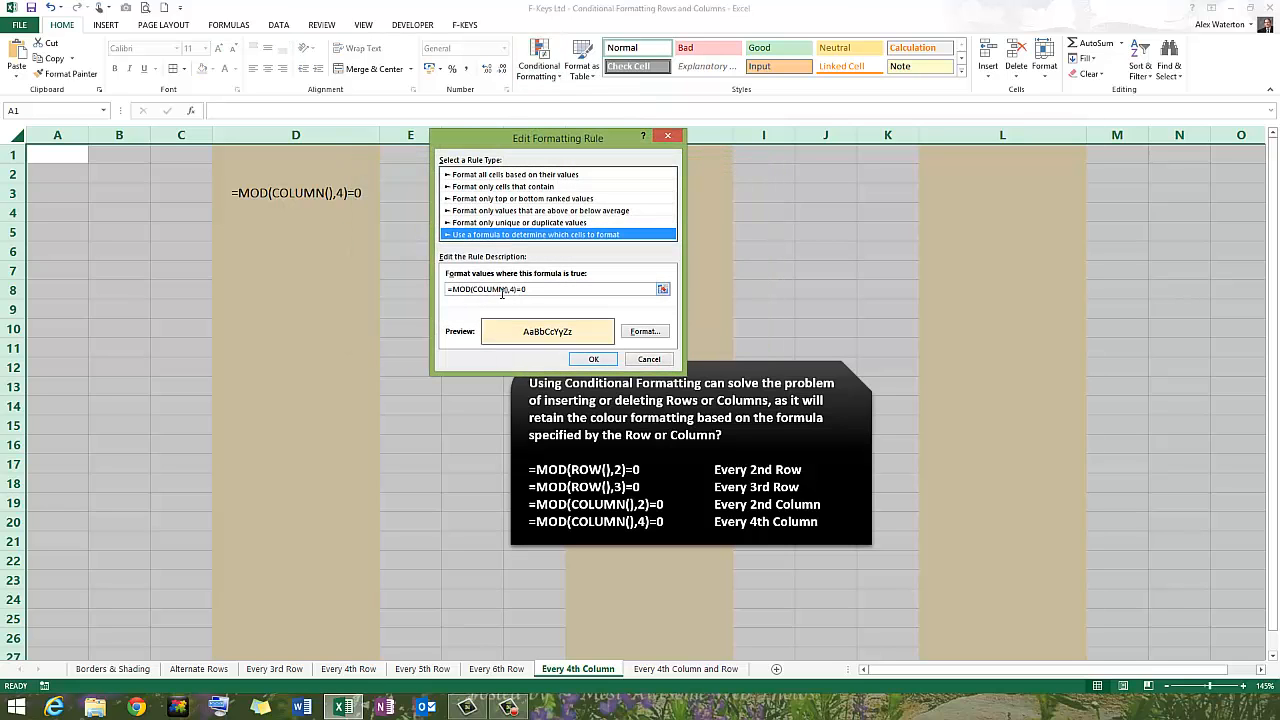
Examine the COLUMN() part and the divisor of the rule's formula and close the rule without changing it.
drag(505, 289, 472, 289)
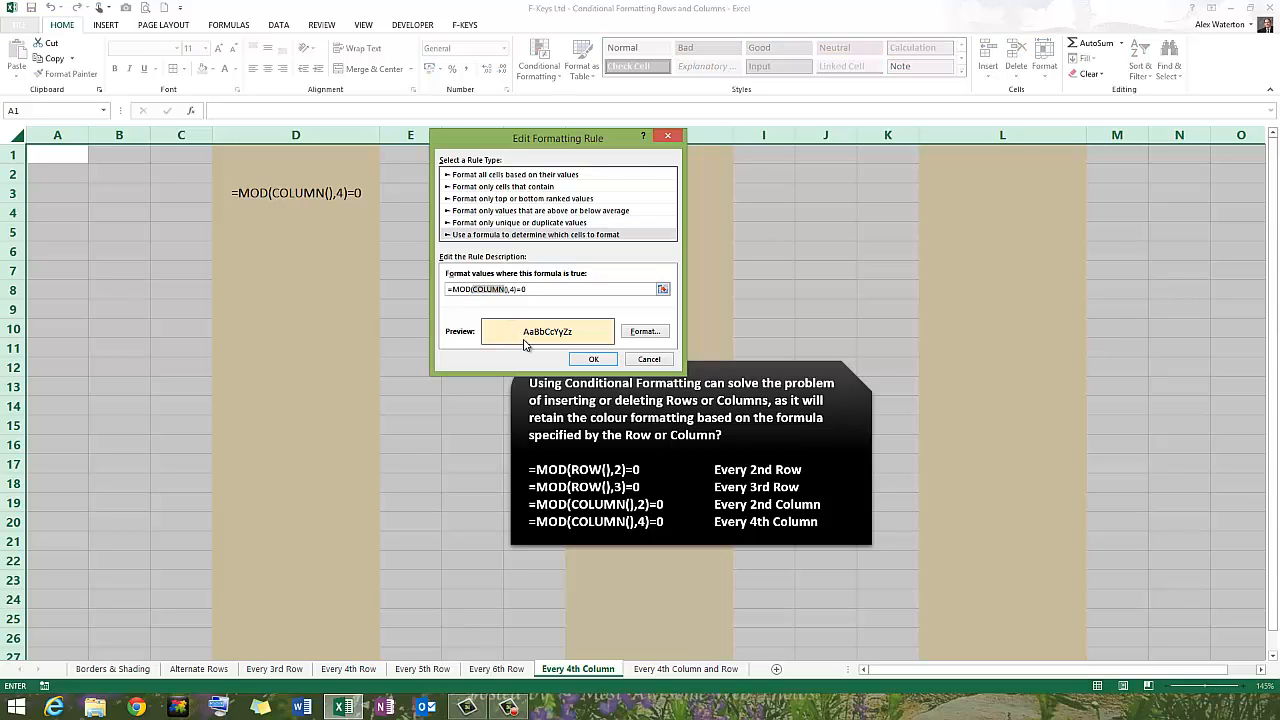
click(513, 289)
click(601, 364)
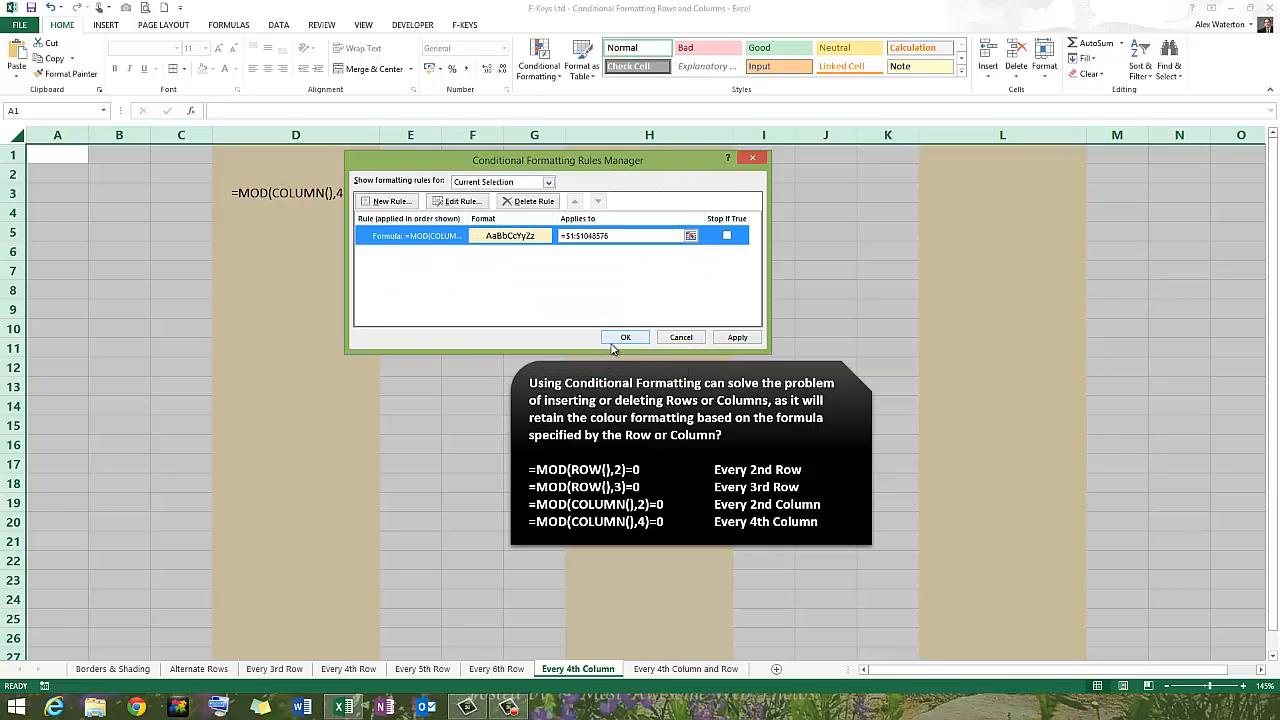
click(626, 338)
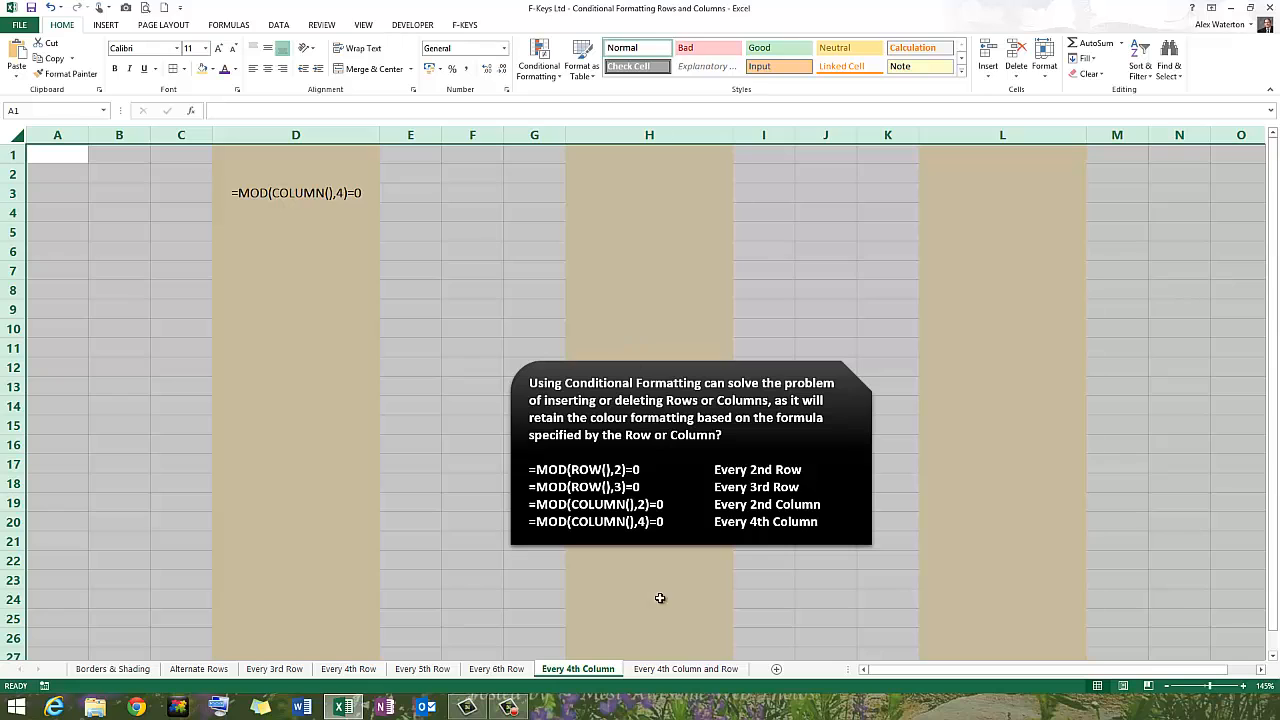
List the conditional formatting rules used on the Every 4th Column and Row sheet.
click(680, 669)
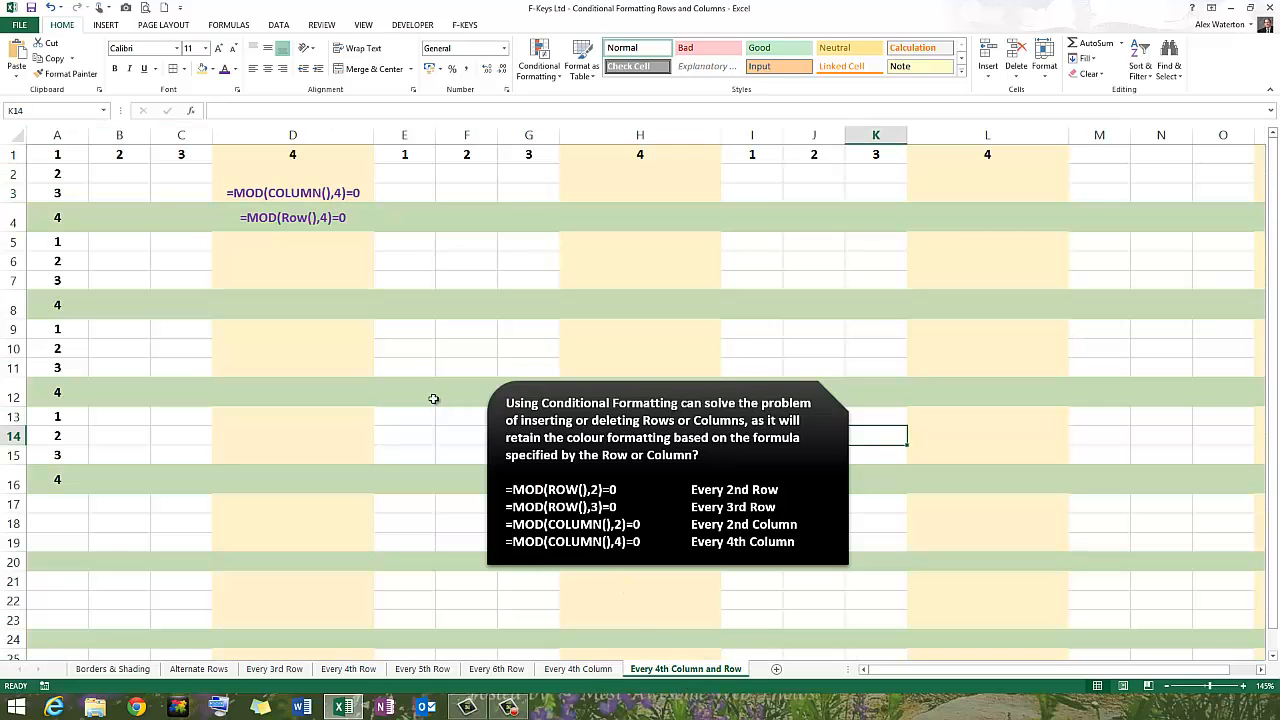
click(399, 328)
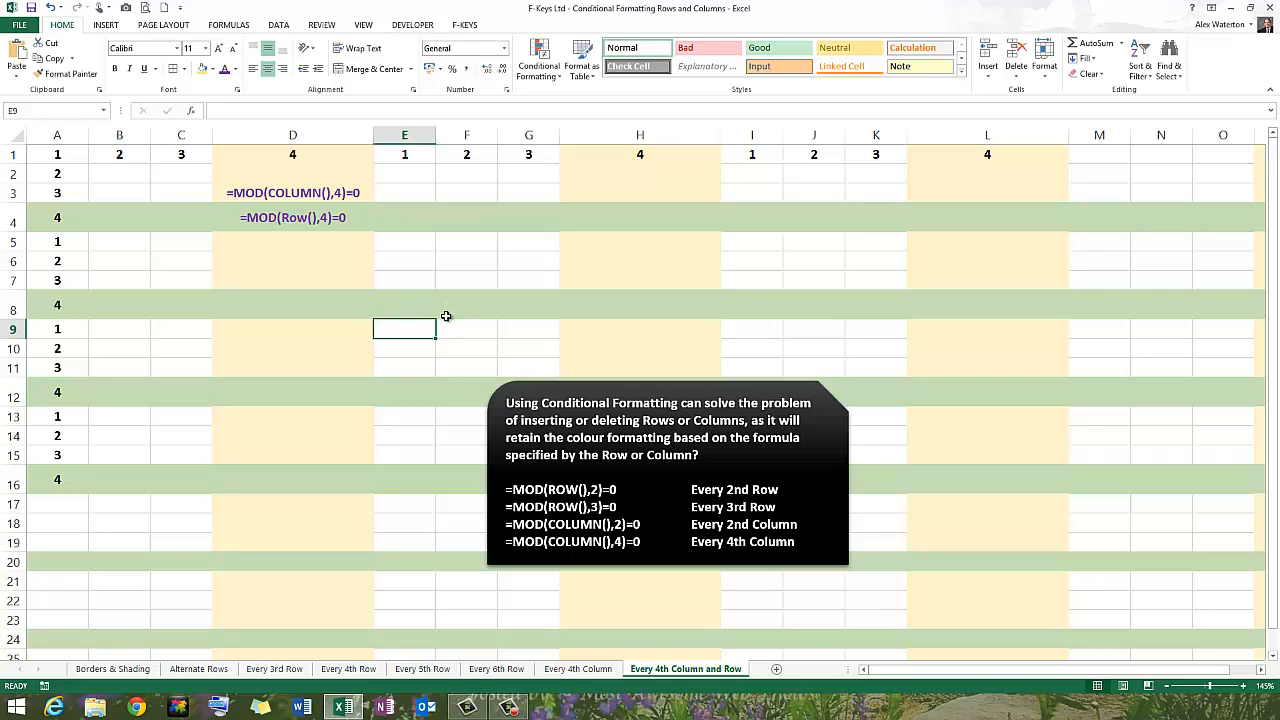
click(553, 78)
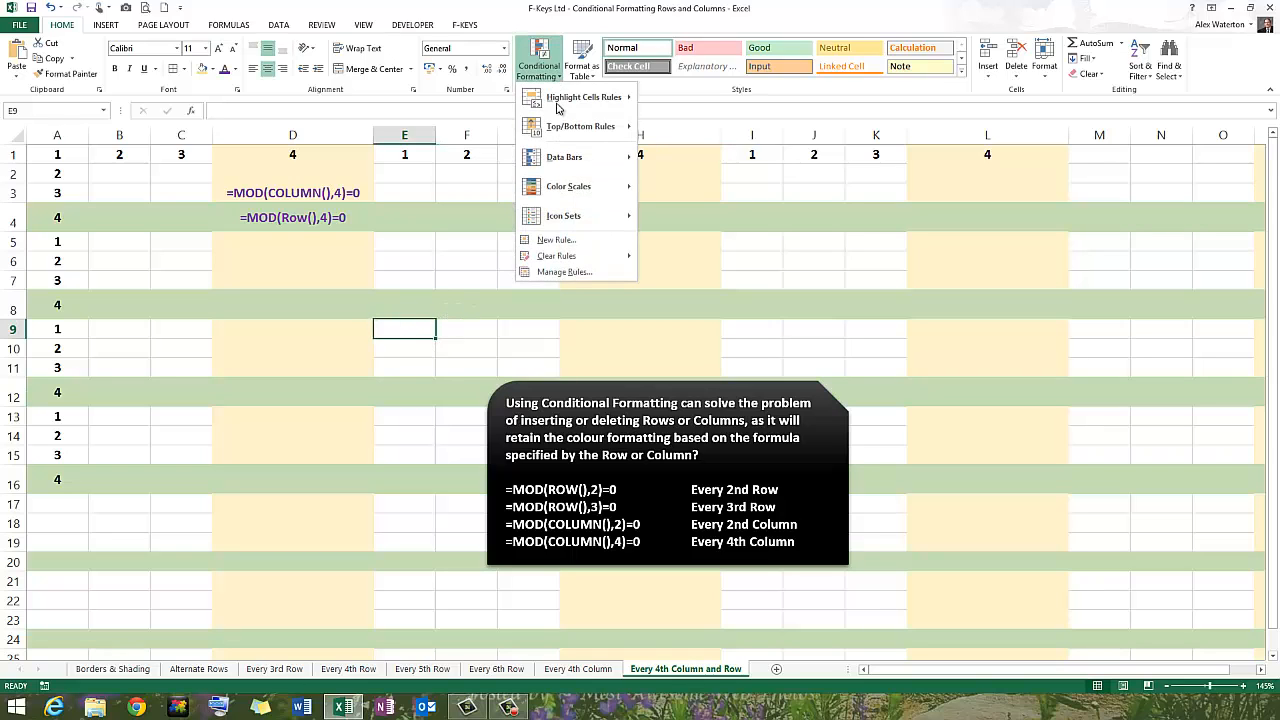
click(566, 271)
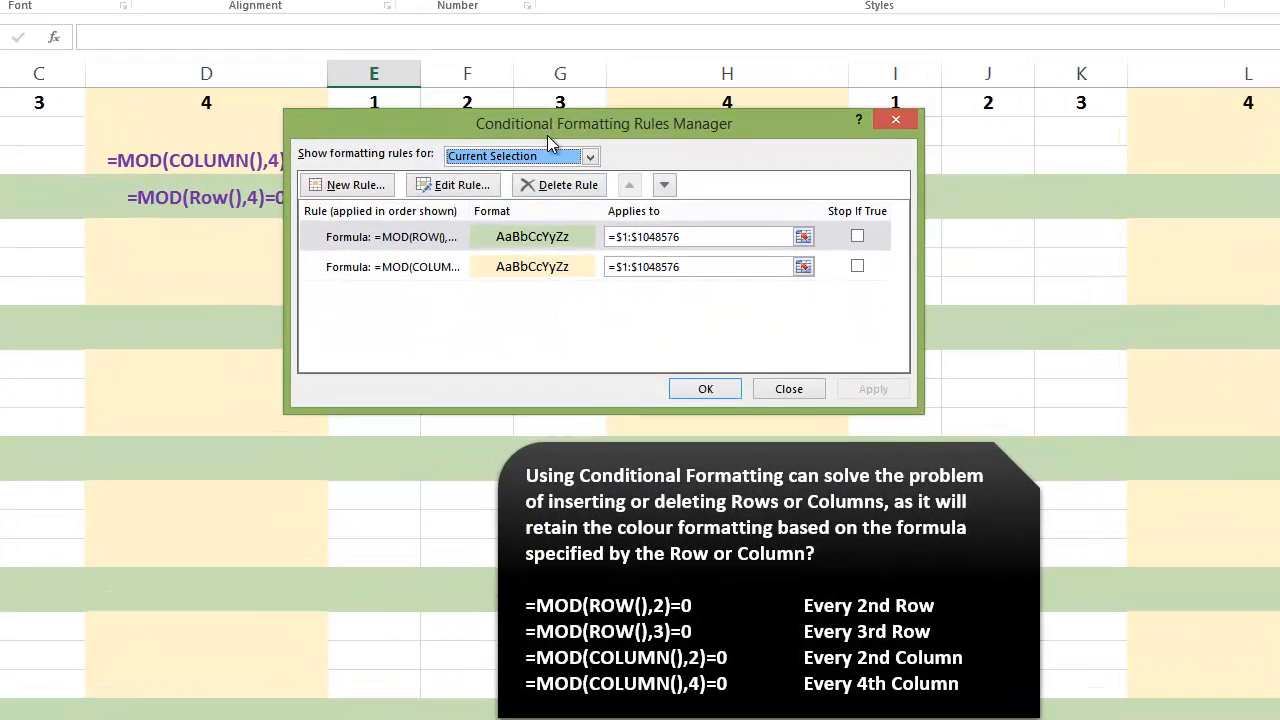
drag(547, 135, 578, 177)
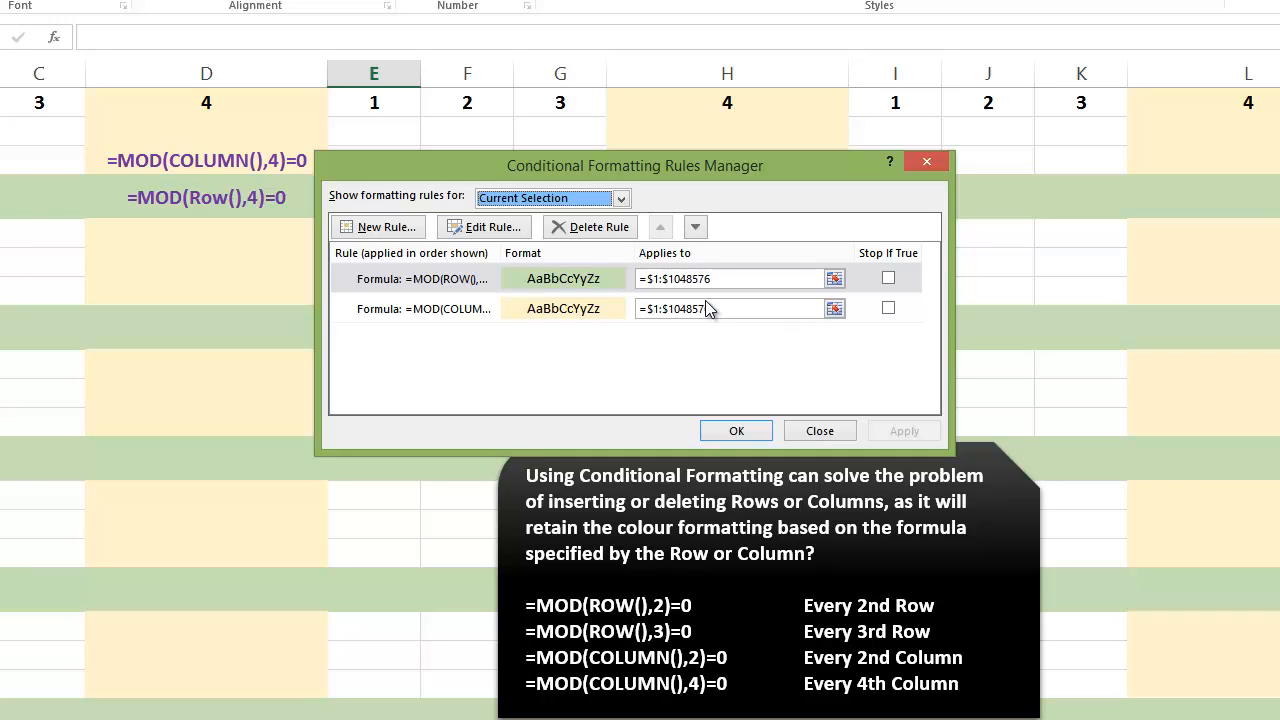
Examine the formulas of the green row rule and the gold column rule, and close the rules list without changes.
double_click(441, 278)
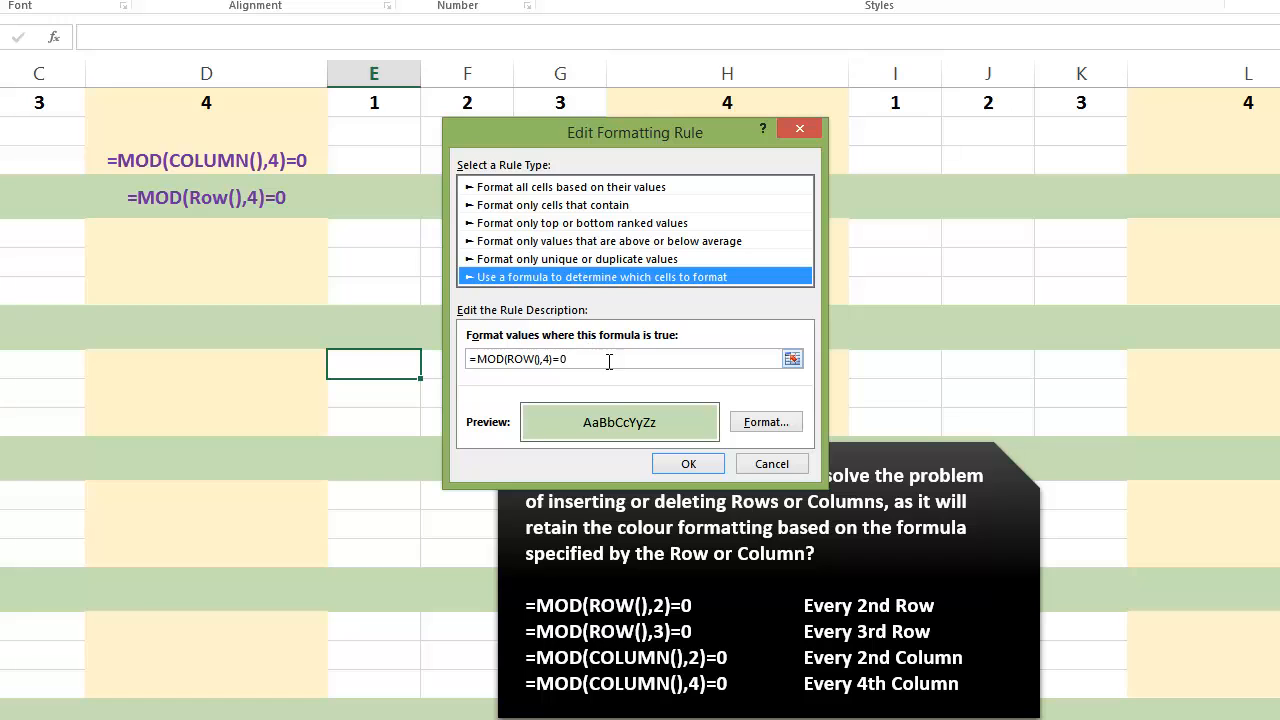
click(688, 463)
double_click(433, 310)
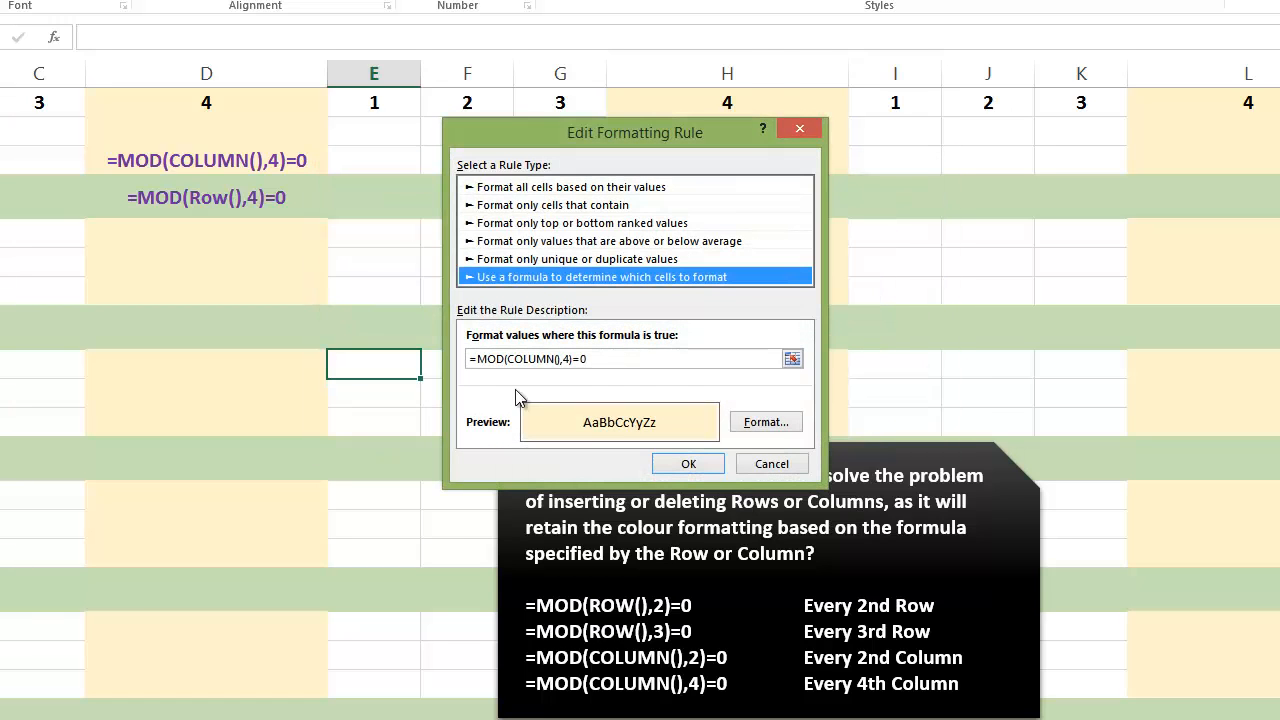
click(689, 464)
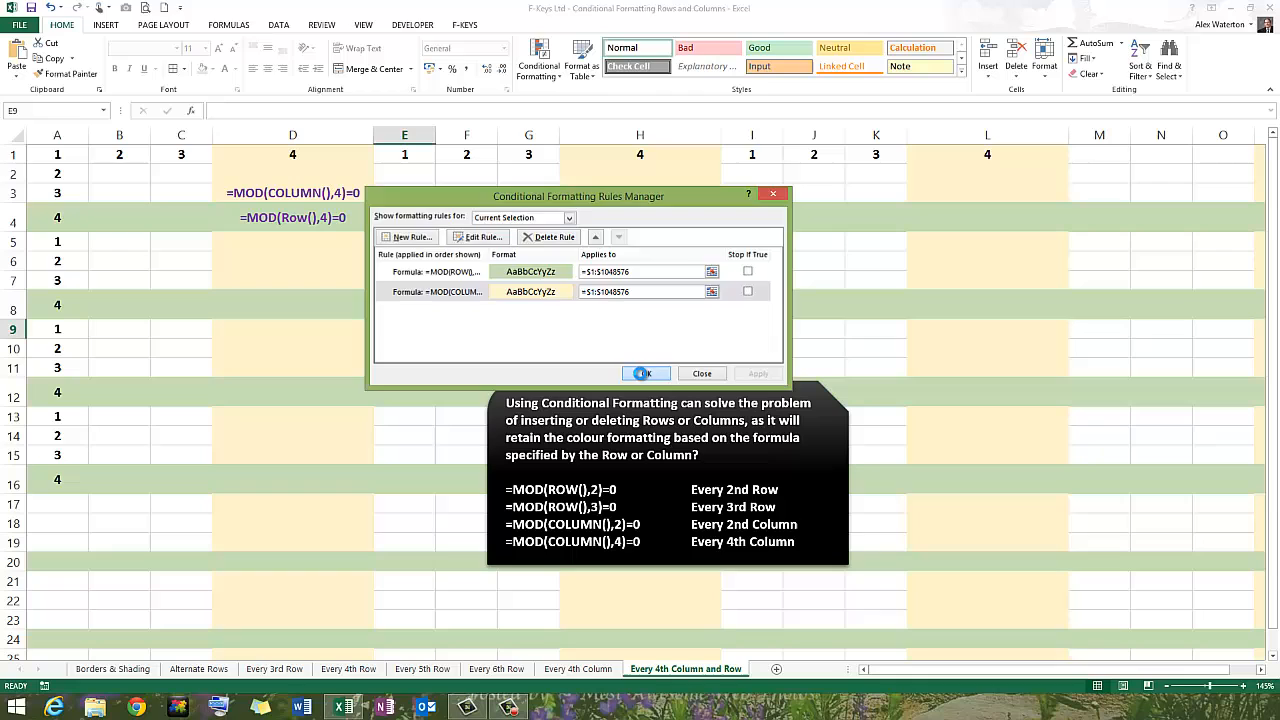
click(703, 410)
click(659, 374)
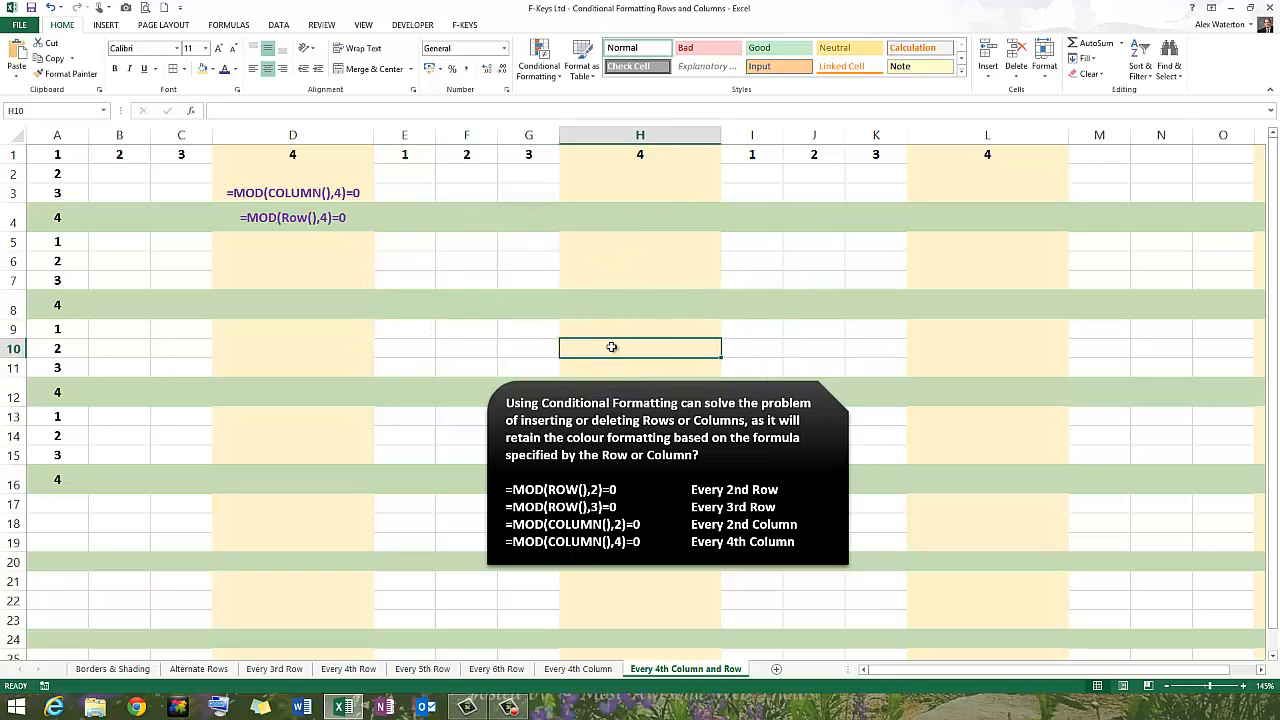